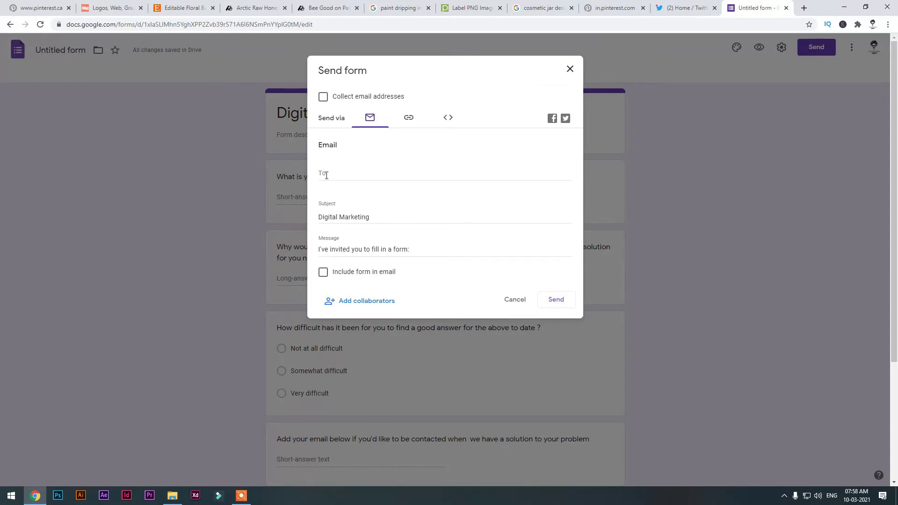
Review the form's link and HTML embed sharing options, ending on the email option with its recipient field active.
left_click(410, 118)
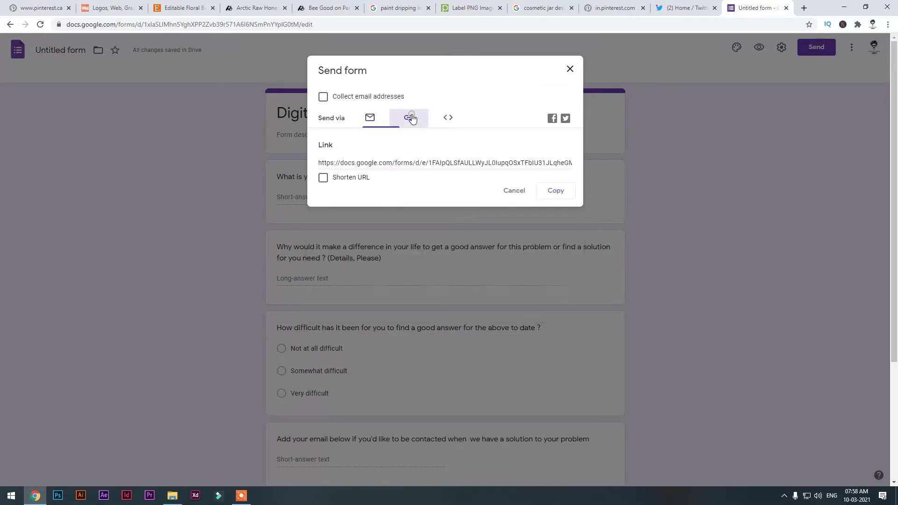
left_click(445, 119)
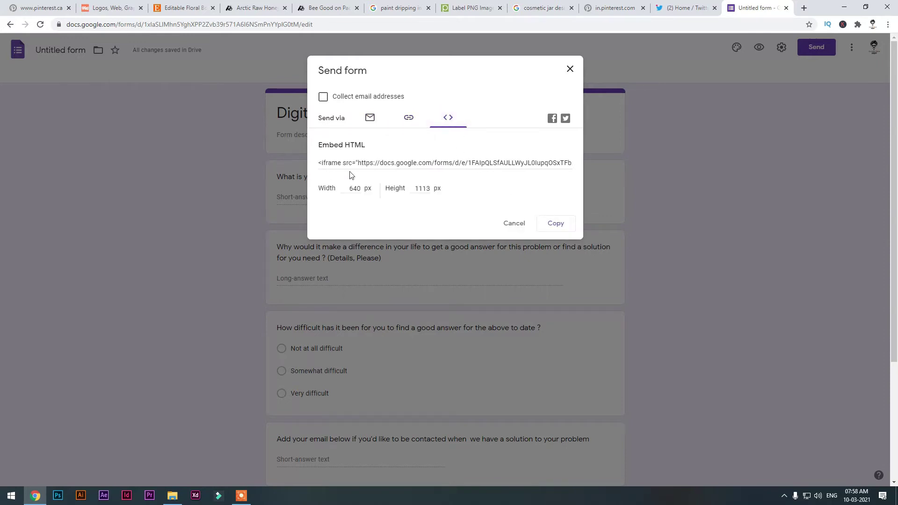
left_click(370, 120)
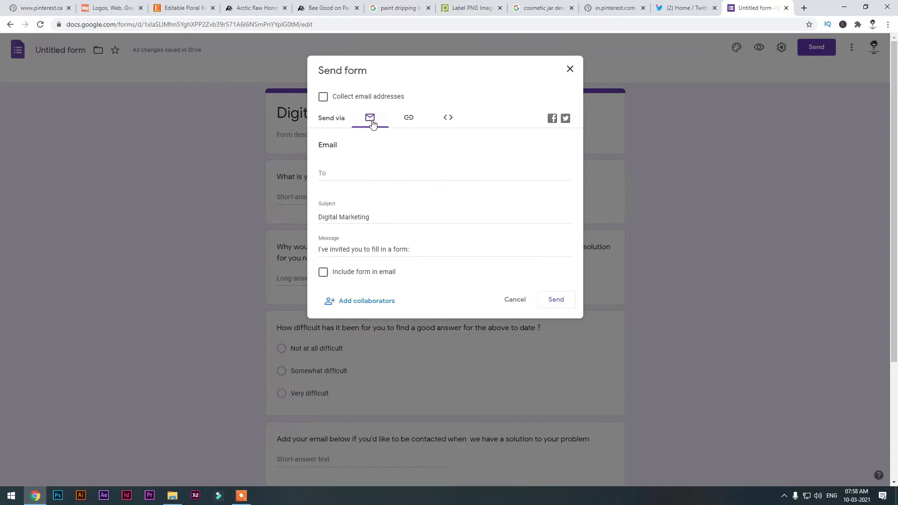
left_click(369, 177)
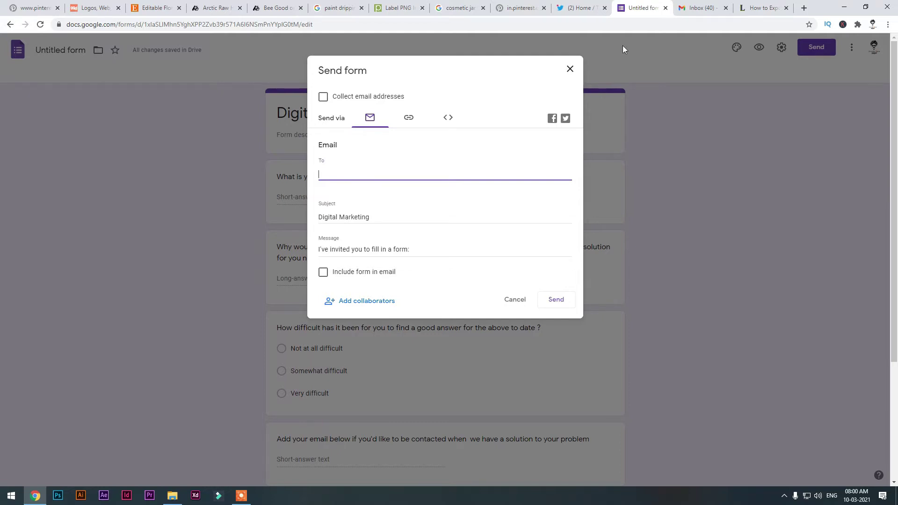
Look through the Gmail inbox and open the TubeBuddy newsletter as a source of contacts, returning to the form's send dialog.
left_click(697, 8)
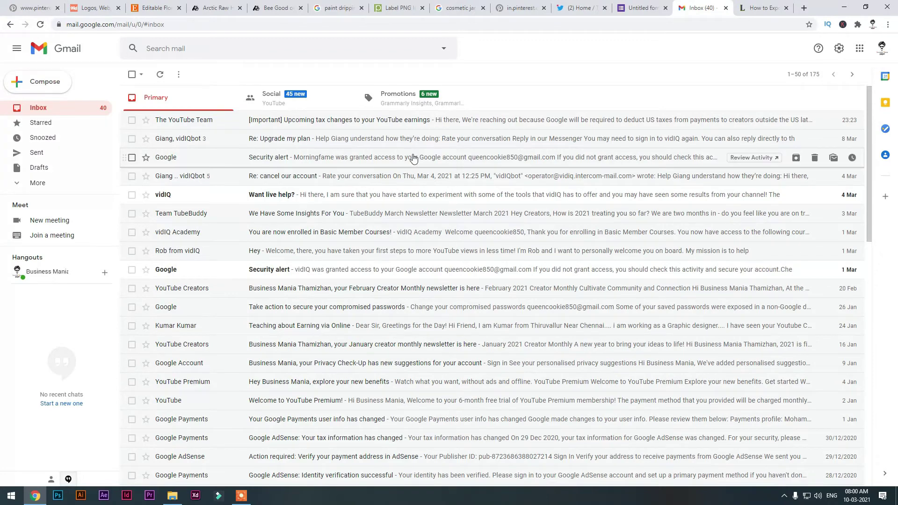
scroll(411, 159, "down", 6)
scroll(261, 211, "down", 7)
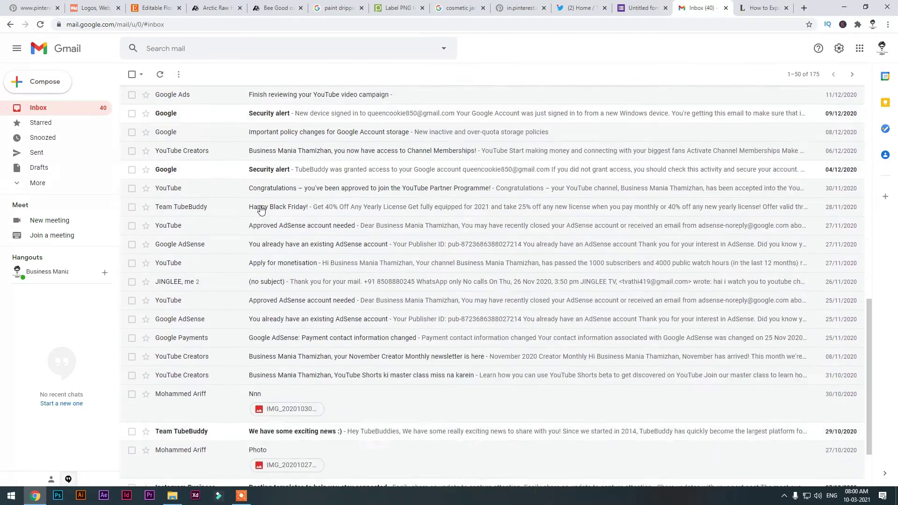
scroll(255, 307, "up", 13)
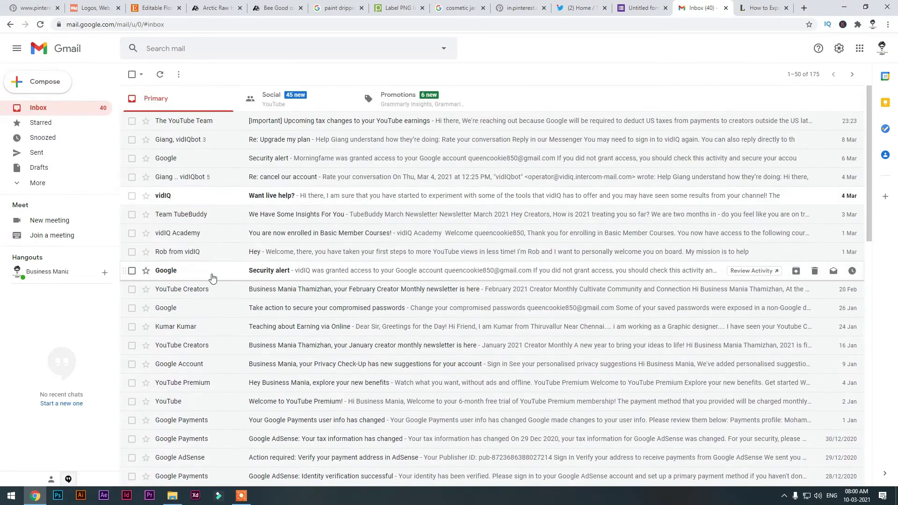
left_click(205, 216)
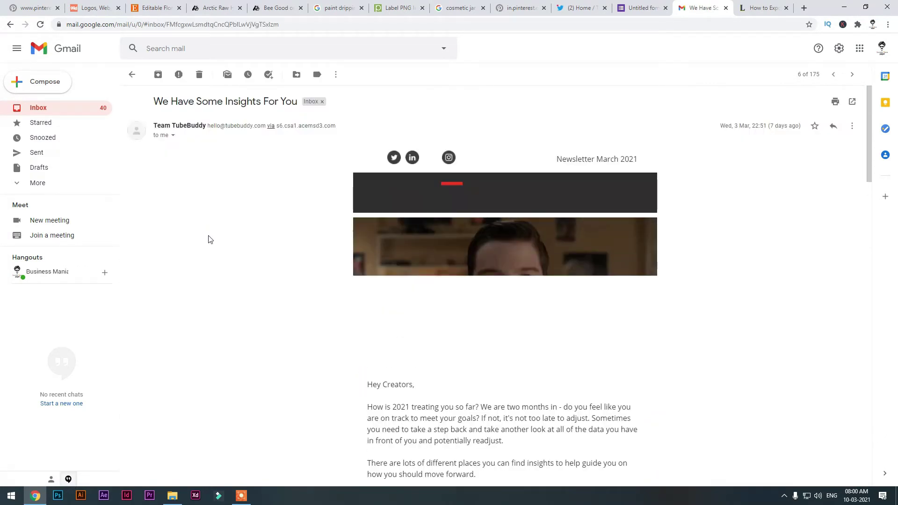
left_click(131, 74)
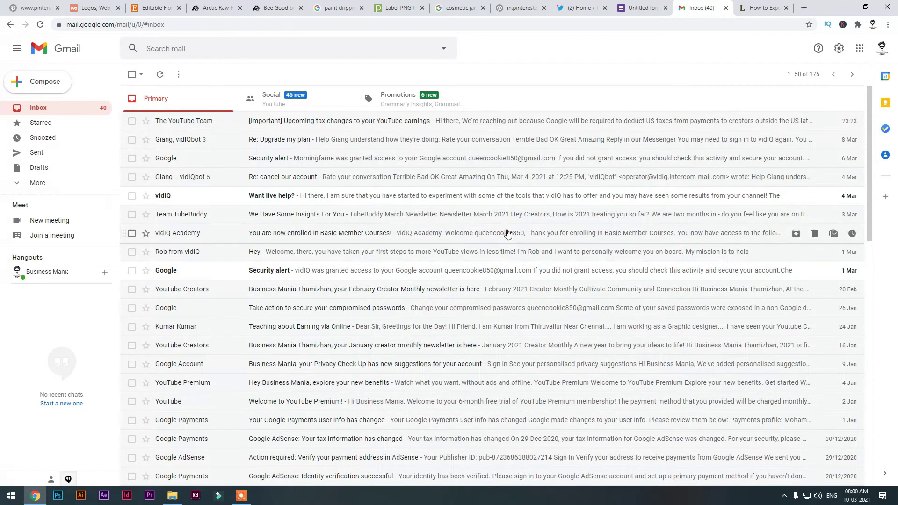
left_click(31, 186)
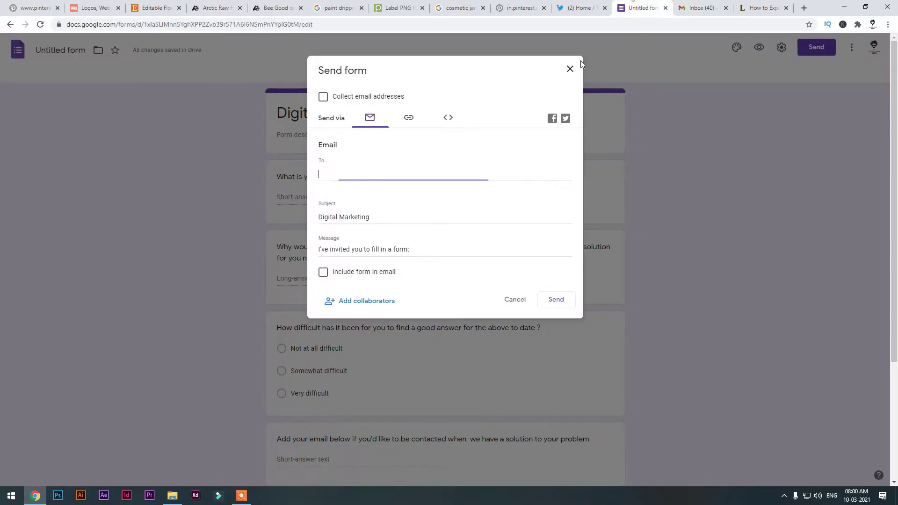
left_click(643, 8)
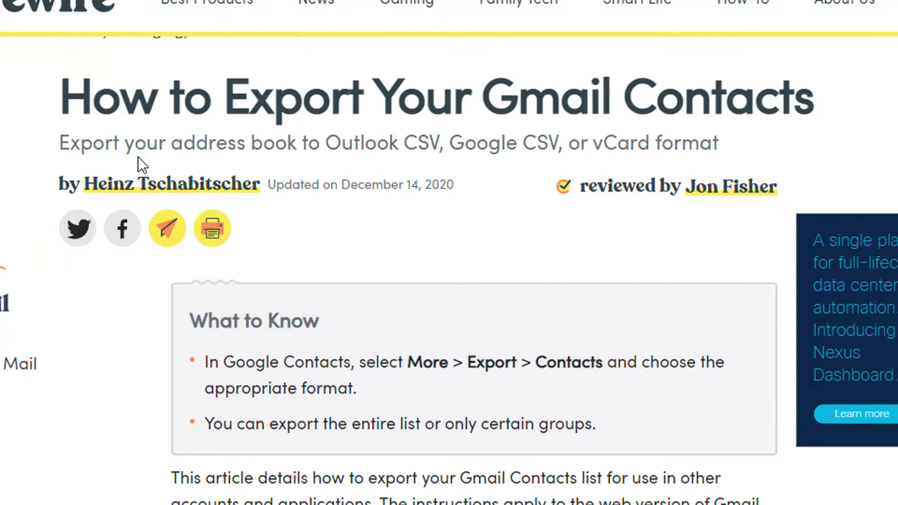
Read the Lifewire article on exporting Gmail contacts, covering the export steps and the section on automatically added contacts.
mouse_move(137, 186)
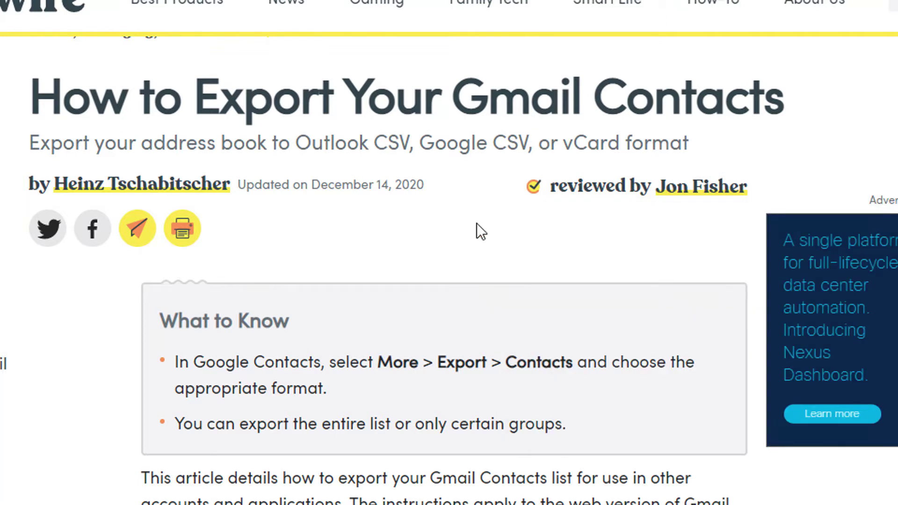
left_click(476, 223)
scroll(482, 420, "down", 10)
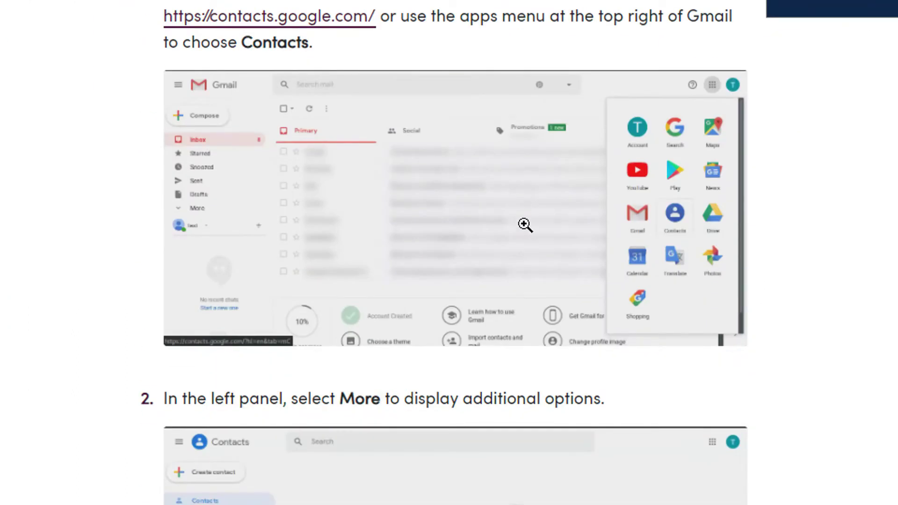
scroll(526, 225, "down", 8)
scroll(528, 224, "down", 15)
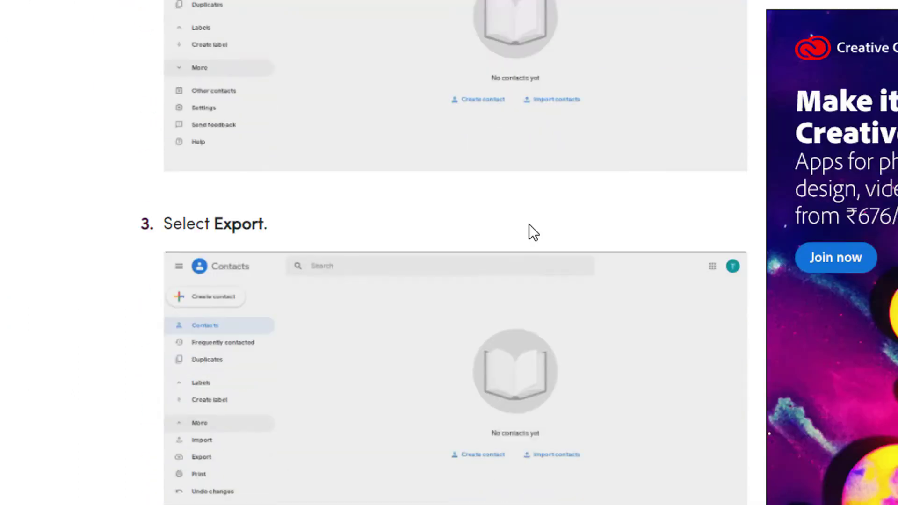
scroll(529, 224, "down", 6)
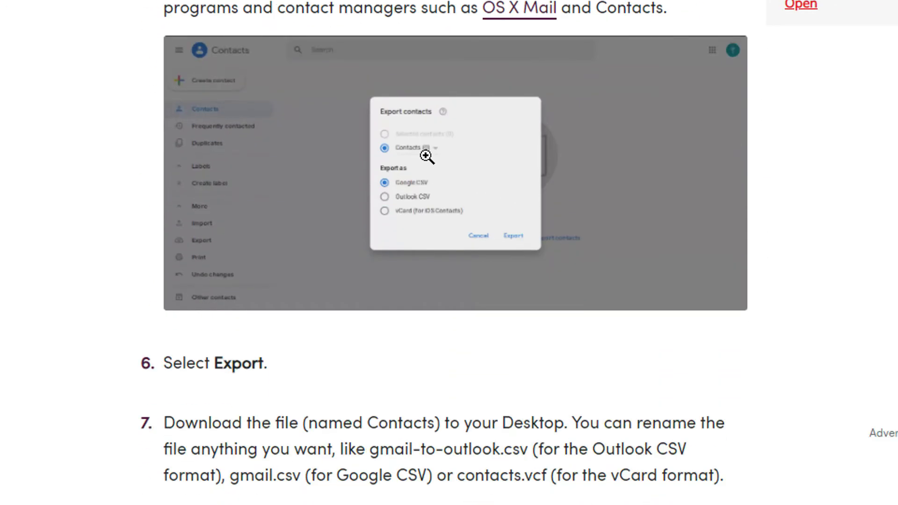
scroll(473, 167, "down", 10)
scroll(475, 167, "down", 13)
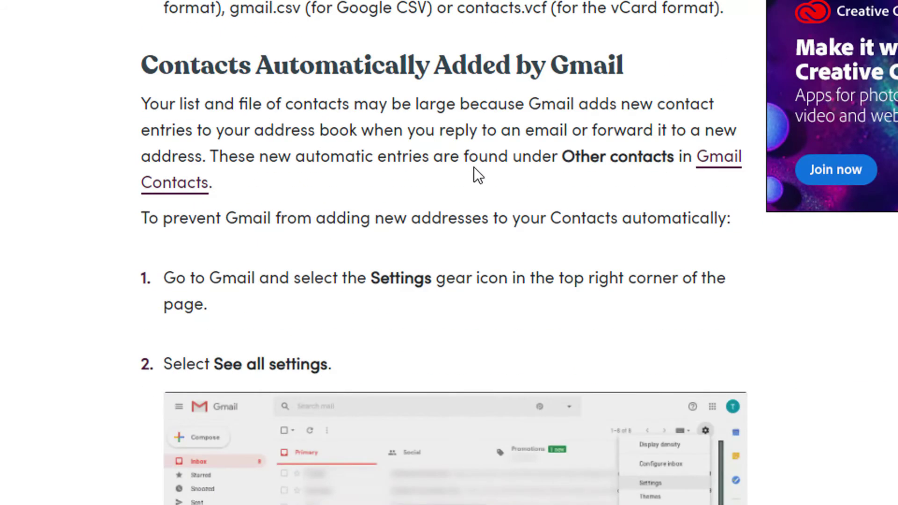
scroll(473, 167, "down", 10)
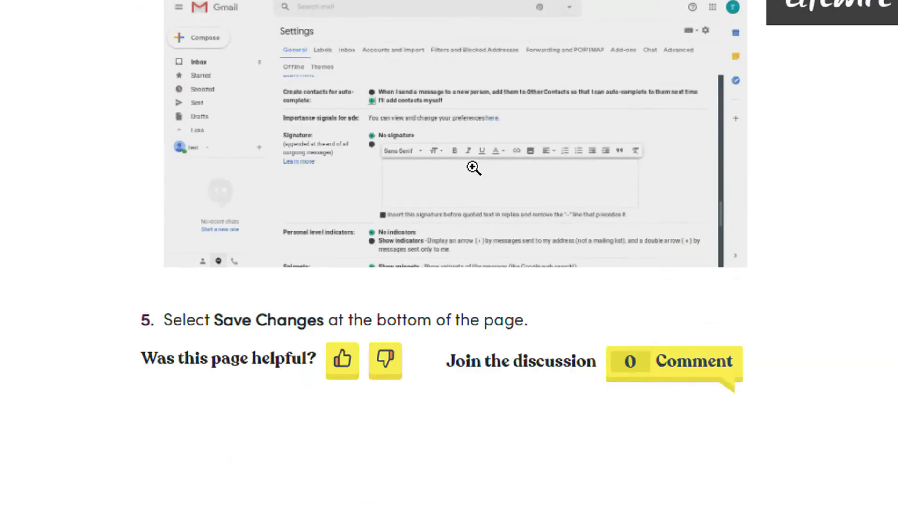
scroll(475, 173, "up", 20)
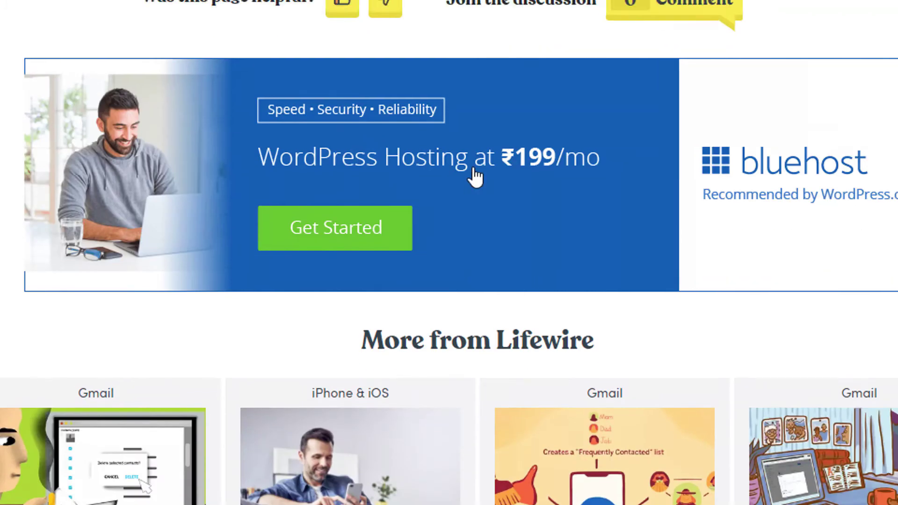
scroll(474, 162, "up", 20)
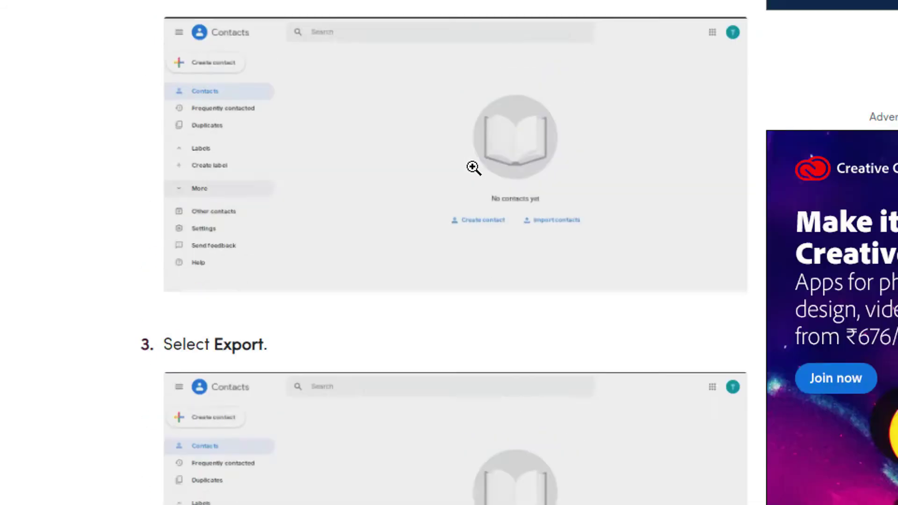
scroll(473, 167, "up", 2)
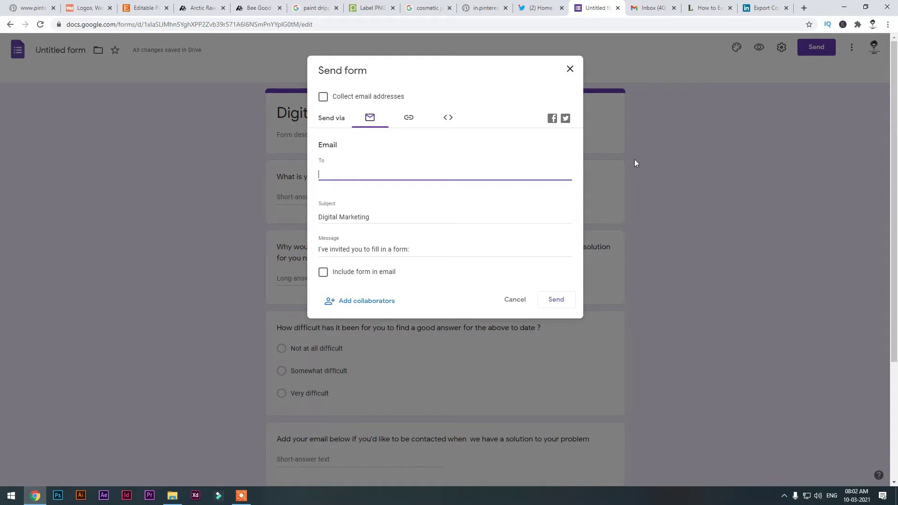
Read the LinkedIn Help instructions for exporting connections and return to the form's send dialog.
left_click(764, 8)
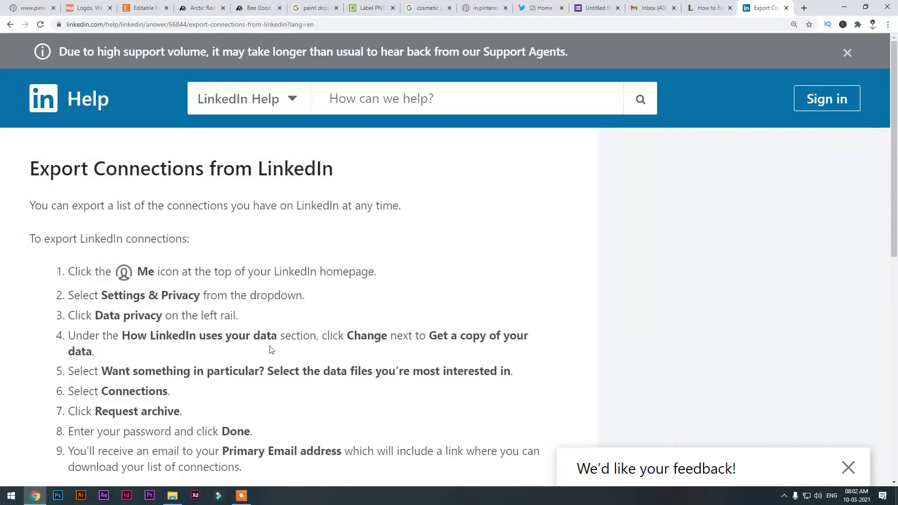
scroll(300, 439, "down", 1)
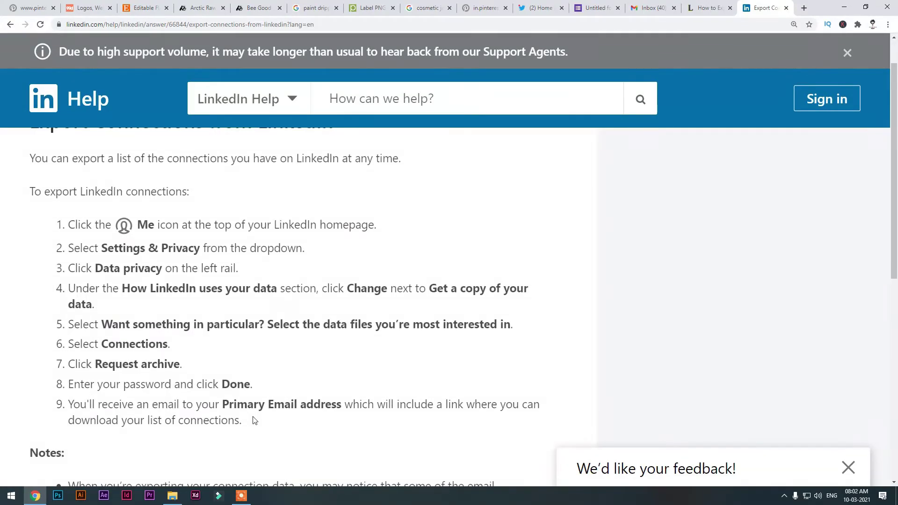
left_click(598, 8)
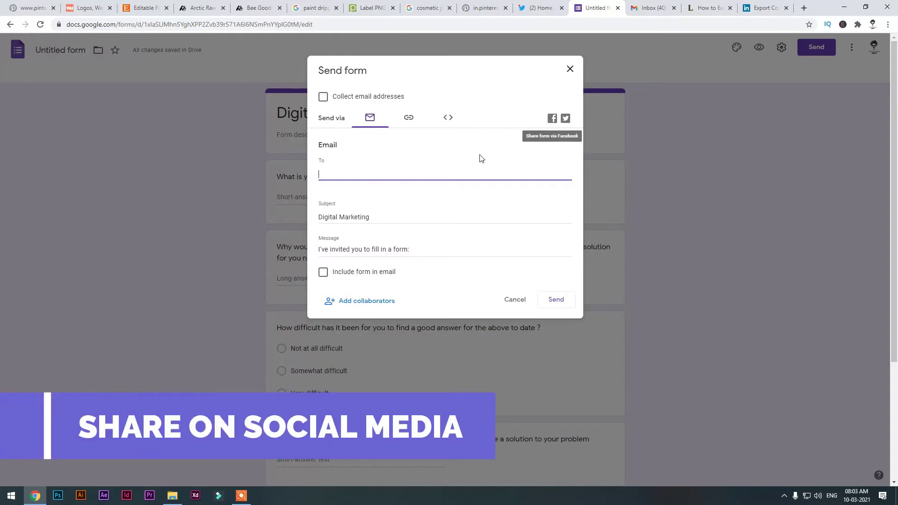
Open the form's Facebook share page to examine it and close it without posting.
left_click(552, 121)
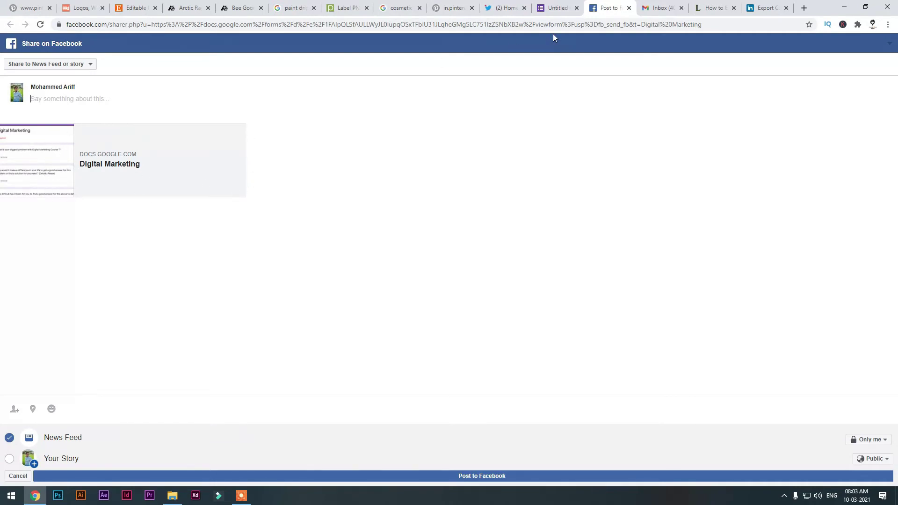
left_click(629, 8)
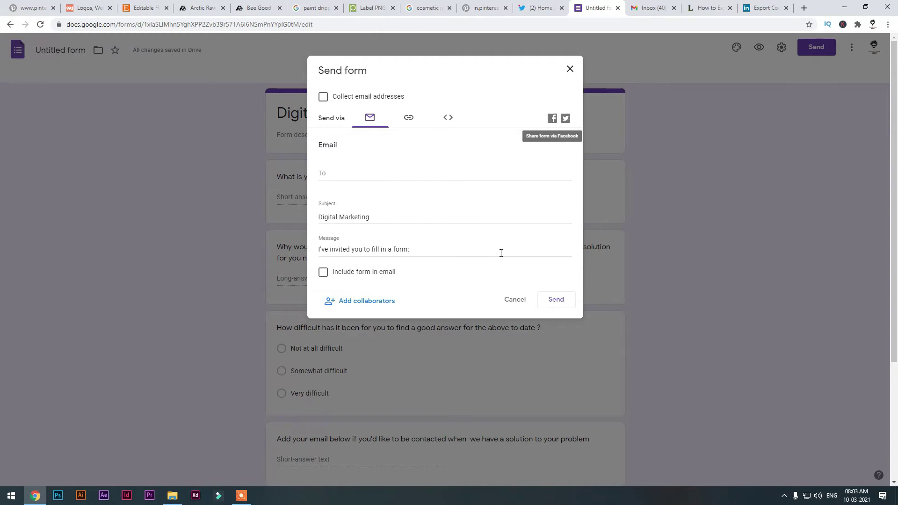
scroll(388, 215, "down", 1)
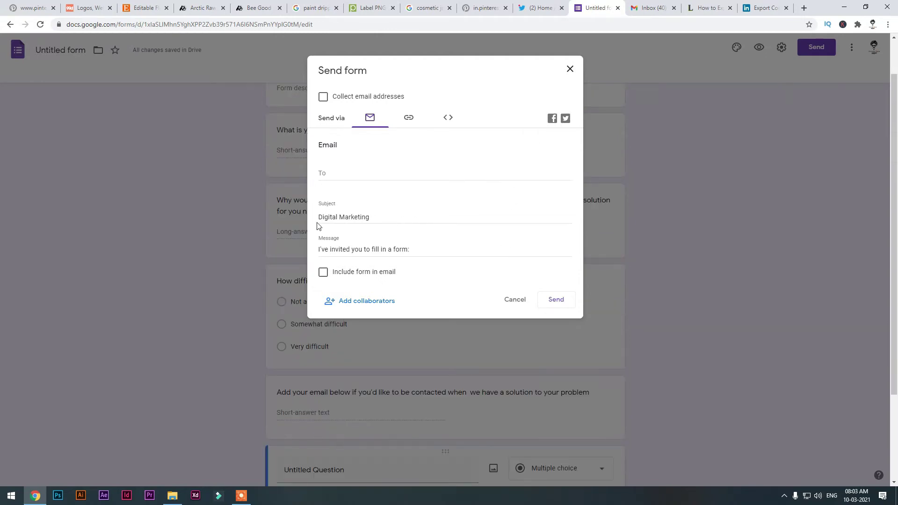
triple_click(377, 216)
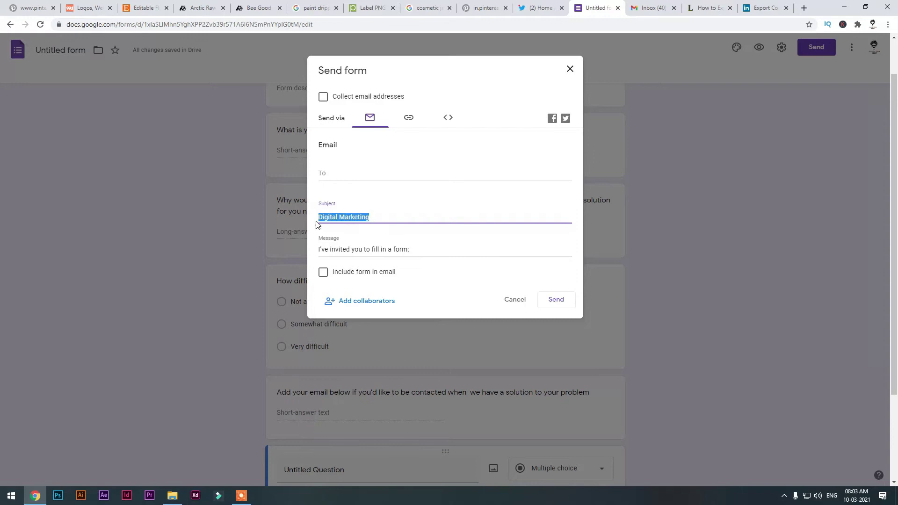
left_click(398, 205)
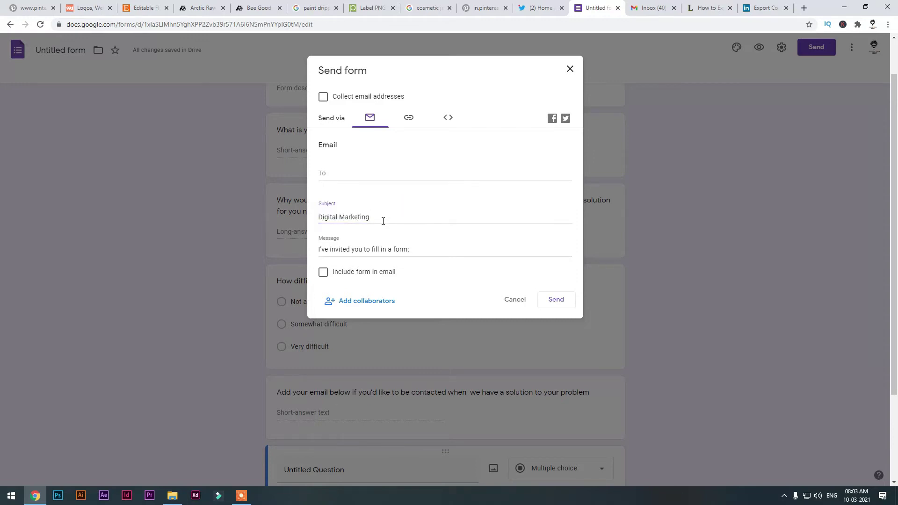
left_click_drag(421, 248, 314, 252)
left_click(420, 249)
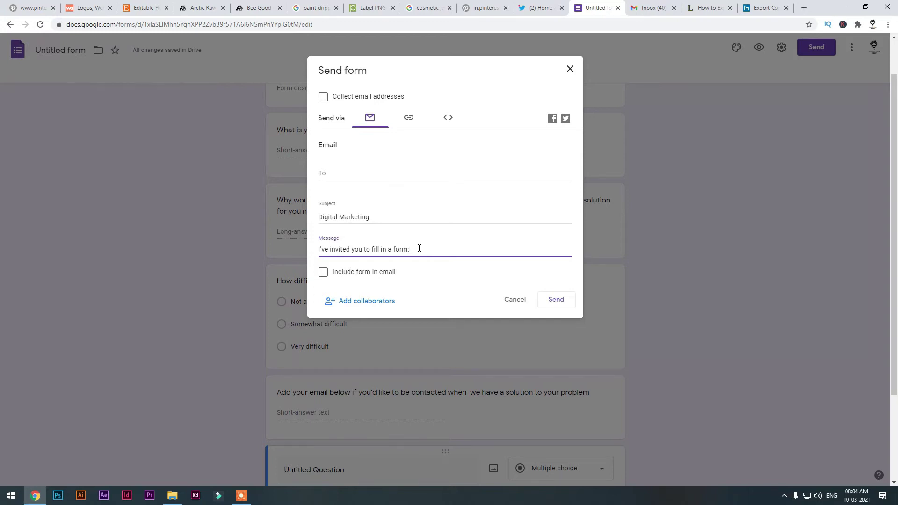
Replace the invitation email's message with "can you spare me a few minutes!!!".
left_click_drag(408, 254, 309, 251)
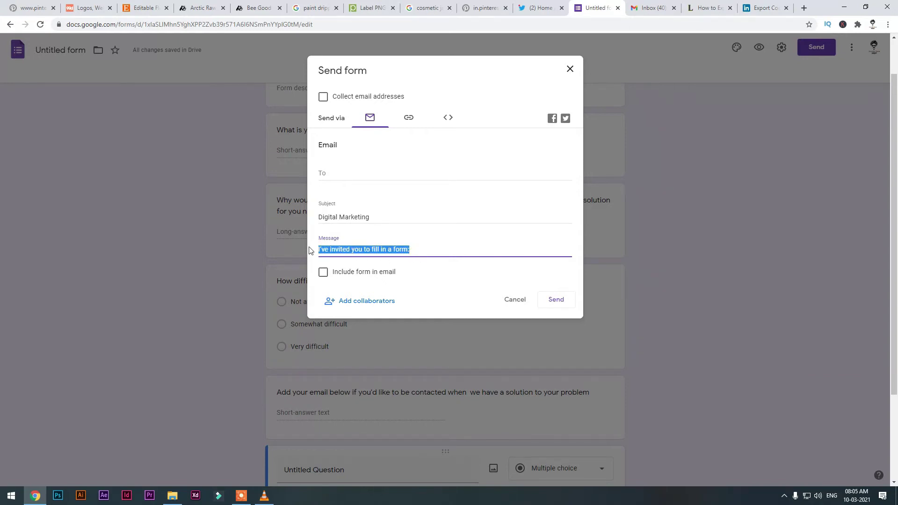
key("BackSpace")
type("ca")
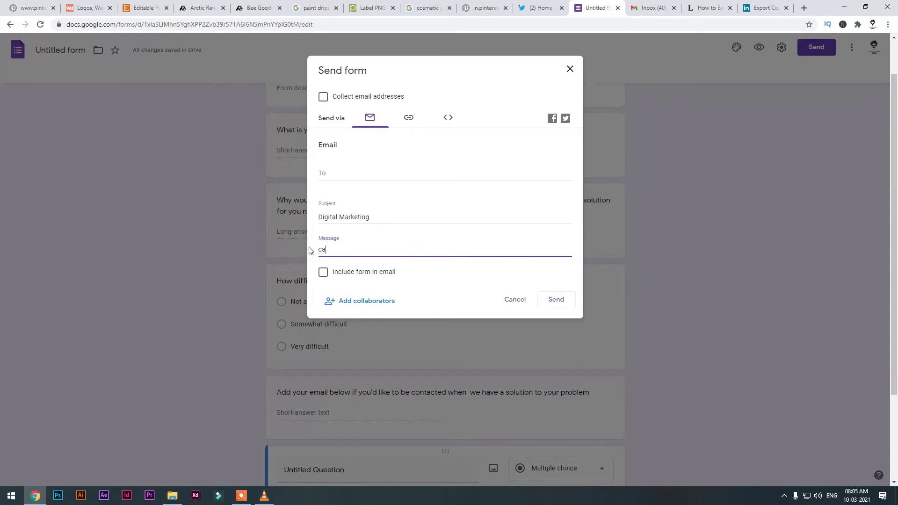
type("n you spare me a few minutes!!!")
Replace the email message with "I'm creating a new course for you & I'd love your input".
key("ctrl+a")
key("BackSpace")
type("I'm creating a new course for you & I'd love your input")
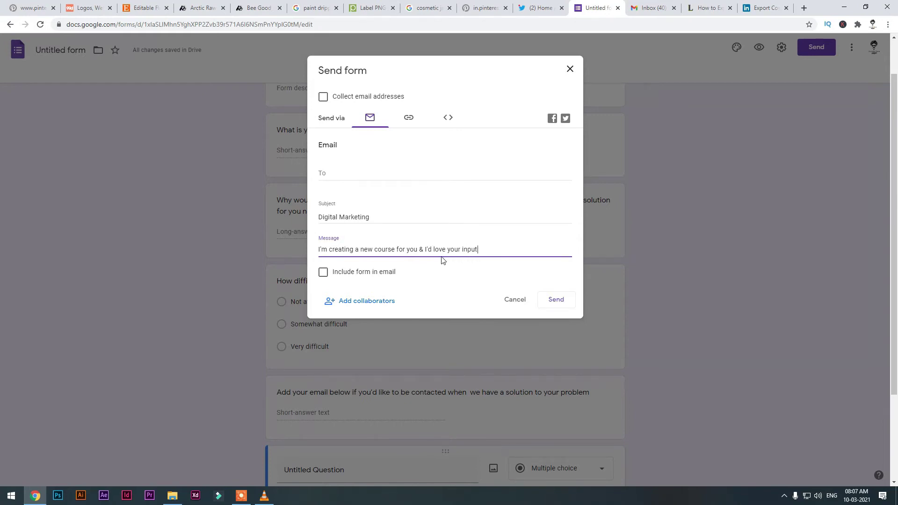
left_click_drag(425, 248, 507, 246)
left_click(501, 248)
left_click_drag(318, 249, 364, 249)
Replace the email message with "Hey, could(try to) solve your problems as an online instructor ?".
left_click_drag(482, 250, 314, 258)
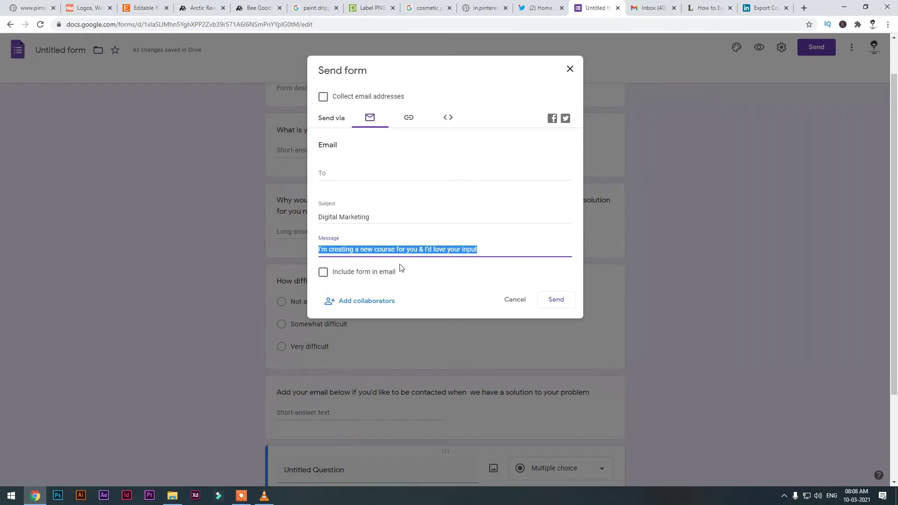
type("Hey,")
type("could(try to) solve your problems as an online instructor ?")
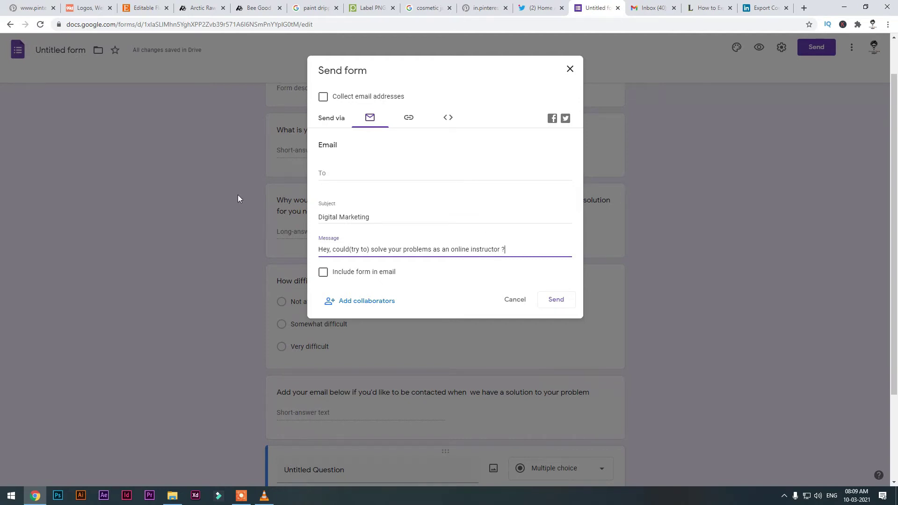
left_click_drag(371, 217, 319, 222)
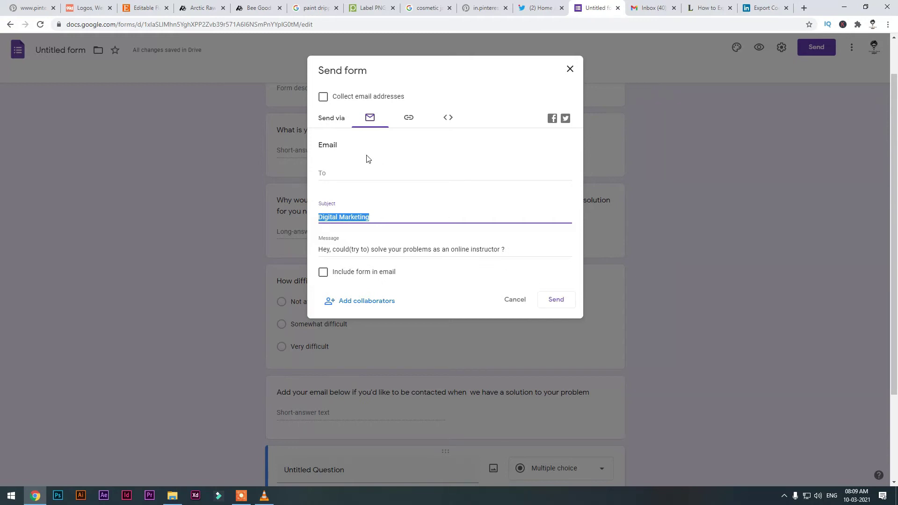
Revisit the Gmail inbox and the LinkedIn contact export page as sources of recipients, returning to the form.
left_click(652, 7)
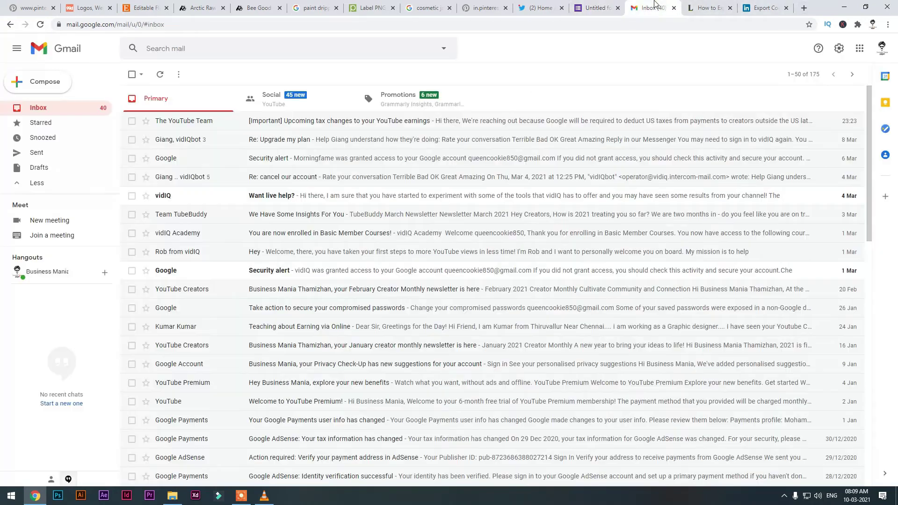
left_click(761, 4)
left_click(594, 8)
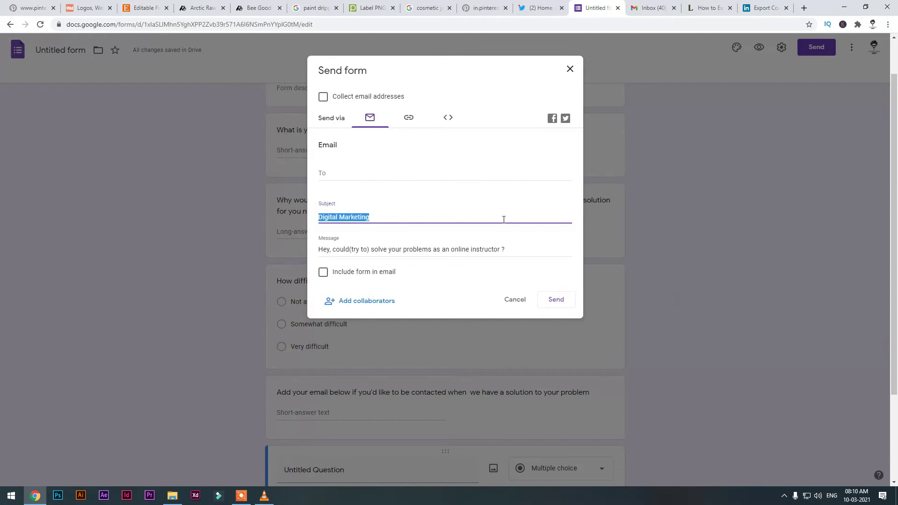
Shorten the form's sharing link and examine its HTML embed code, returning to the email sending option.
left_click(409, 118)
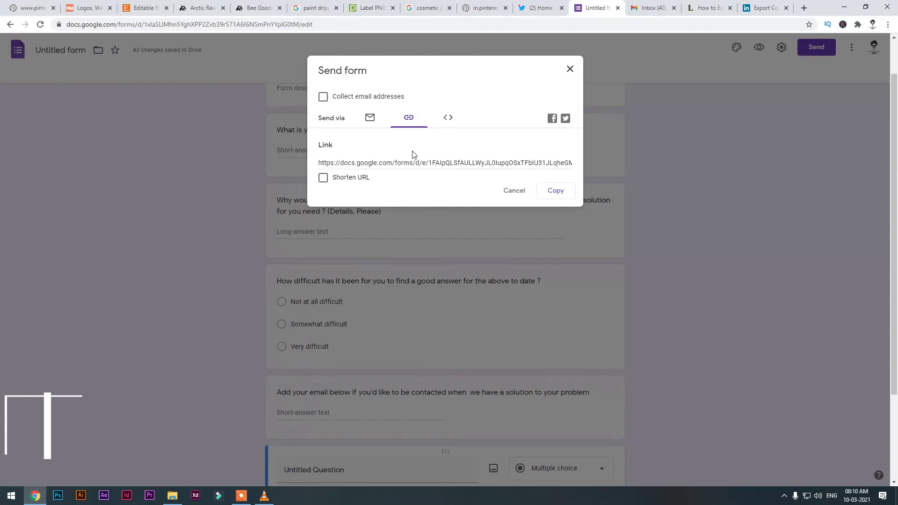
left_click(364, 178)
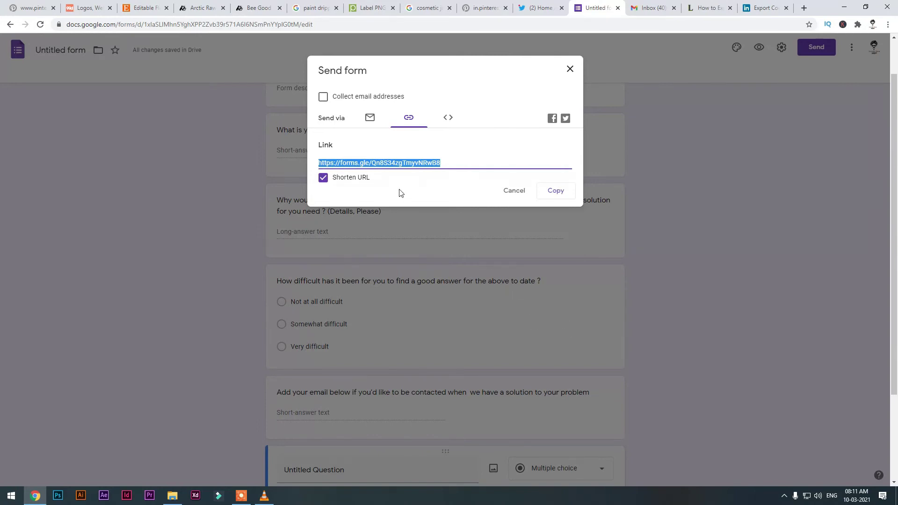
left_click(447, 118)
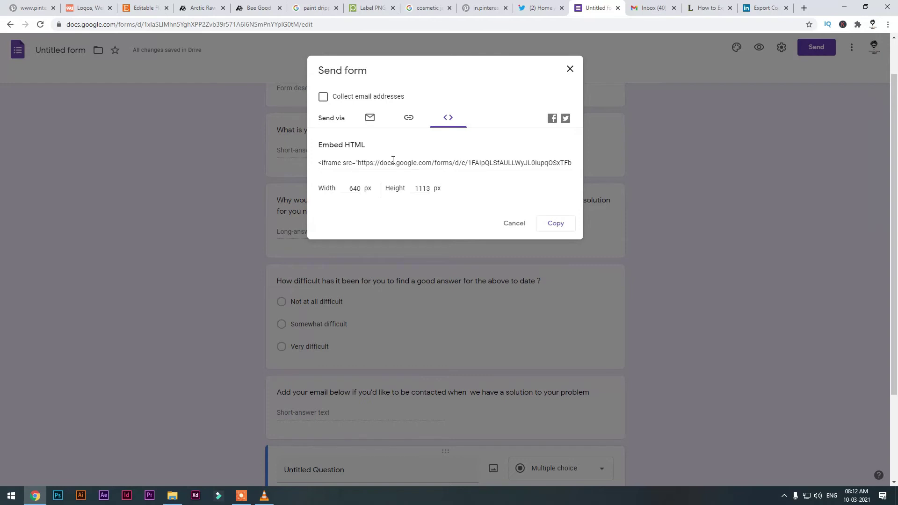
left_click(409, 119)
key("Right")
left_click(409, 121)
left_click(369, 126)
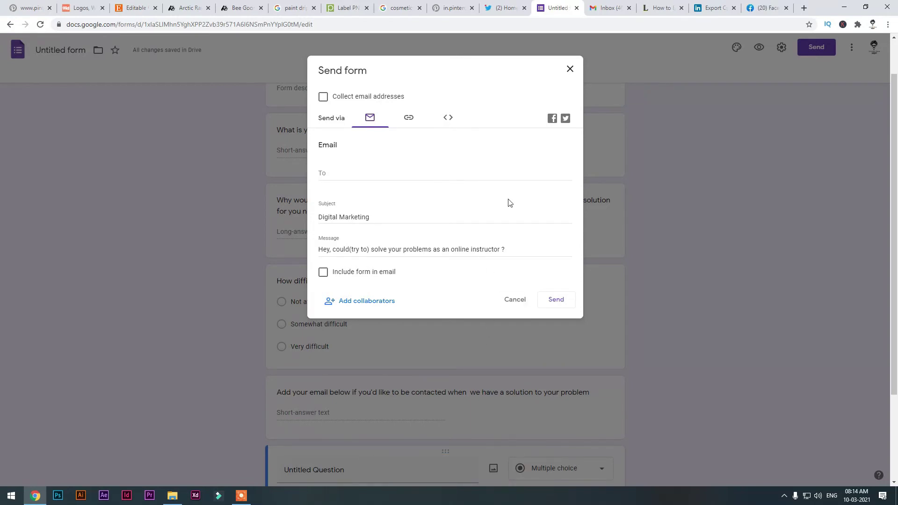
Switch to Facebook, search for "digital marketing" and limit the results to groups.
left_click(761, 5)
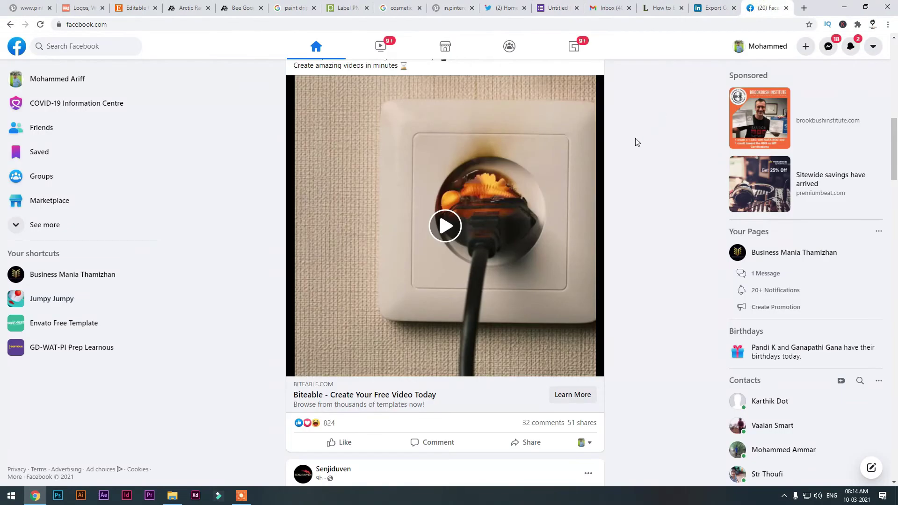
left_click(70, 47)
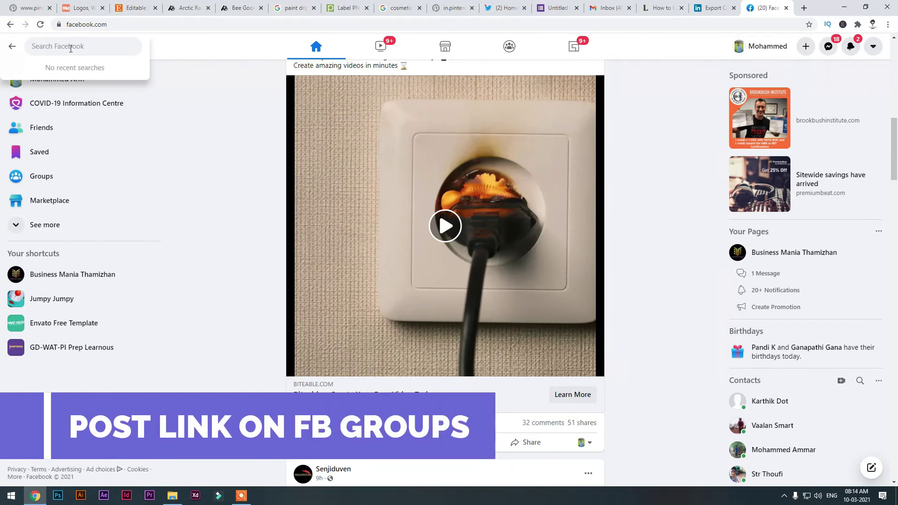
type("di")
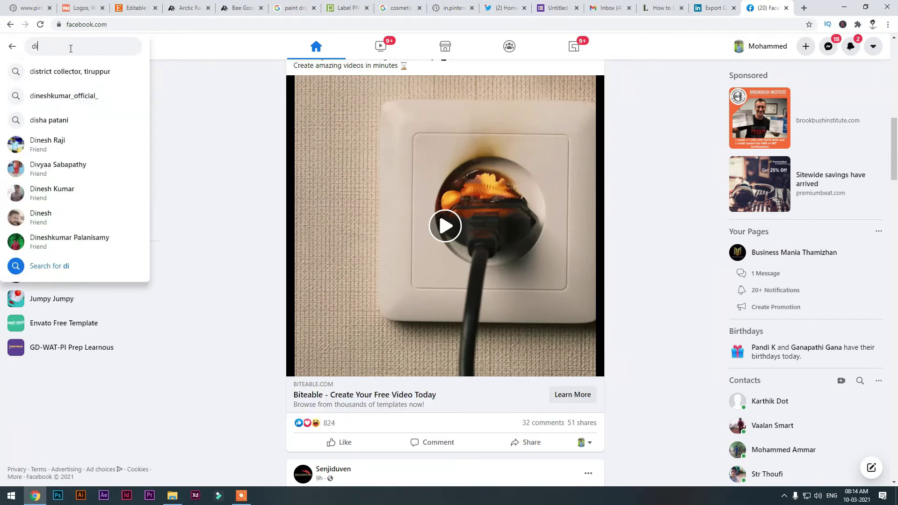
type("gital")
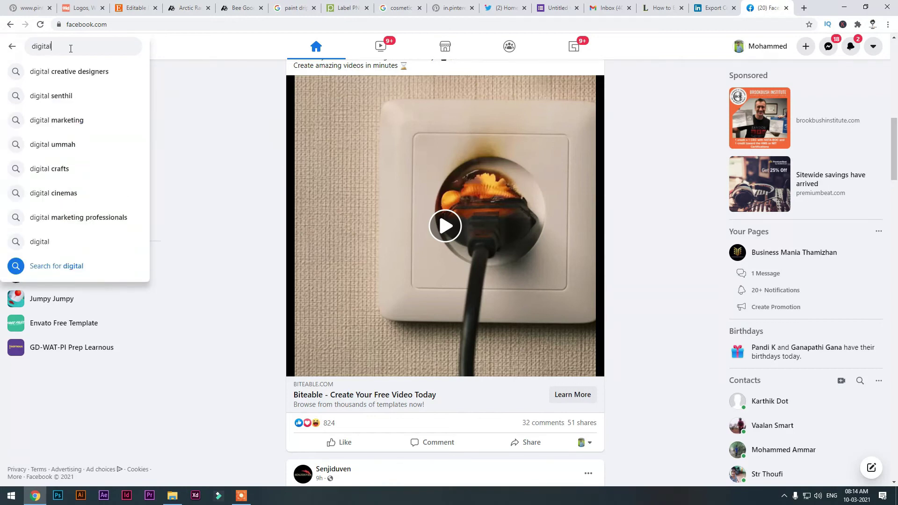
type(" marketing")
key("Return")
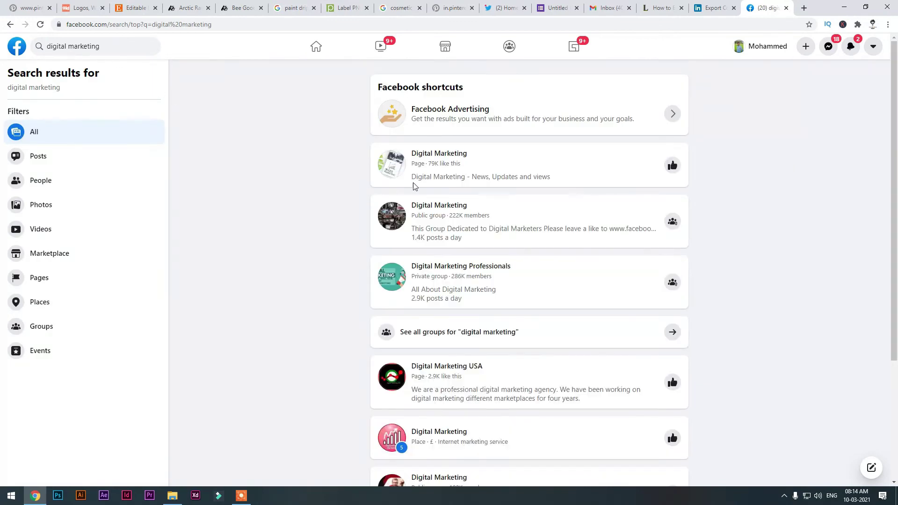
scroll(417, 160, "down", 1)
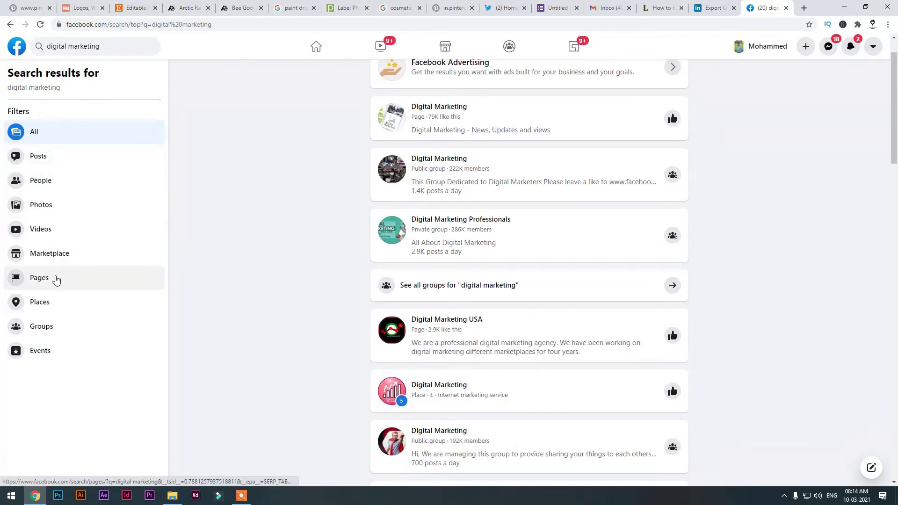
left_click(69, 332)
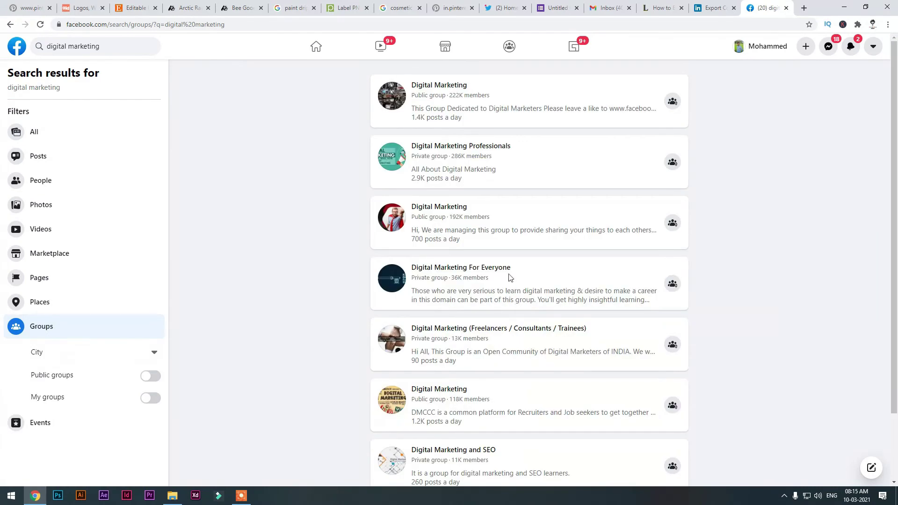
Look through the digital marketing groups for suitable places to post the form link.
scroll(462, 159, "down", 5)
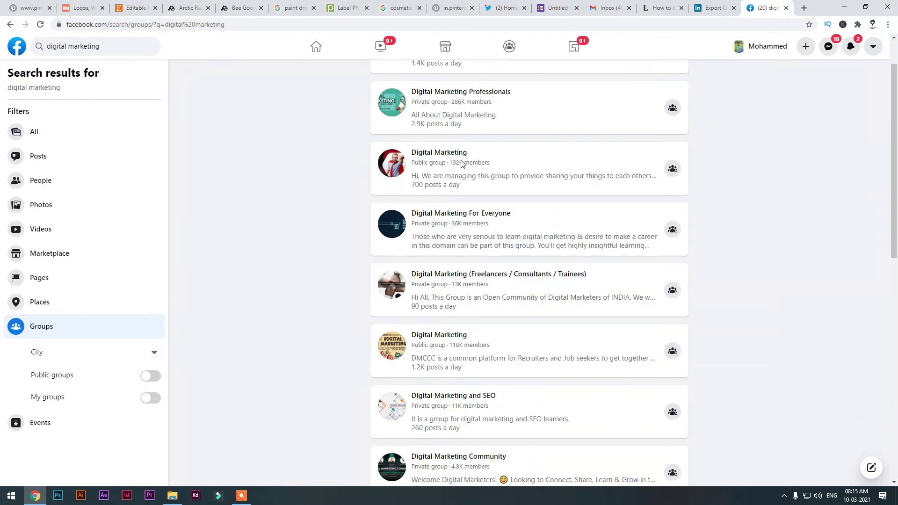
scroll(473, 197, "up", 5)
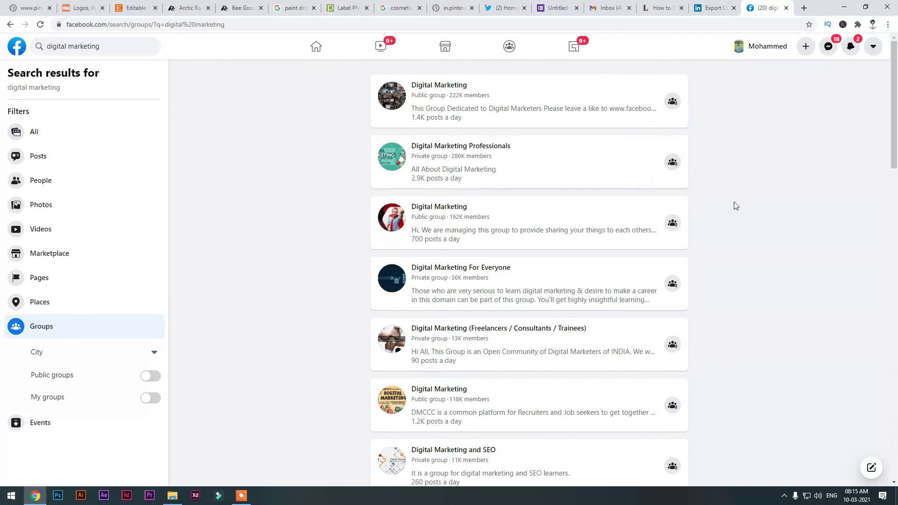
scroll(735, 206, "down", 2)
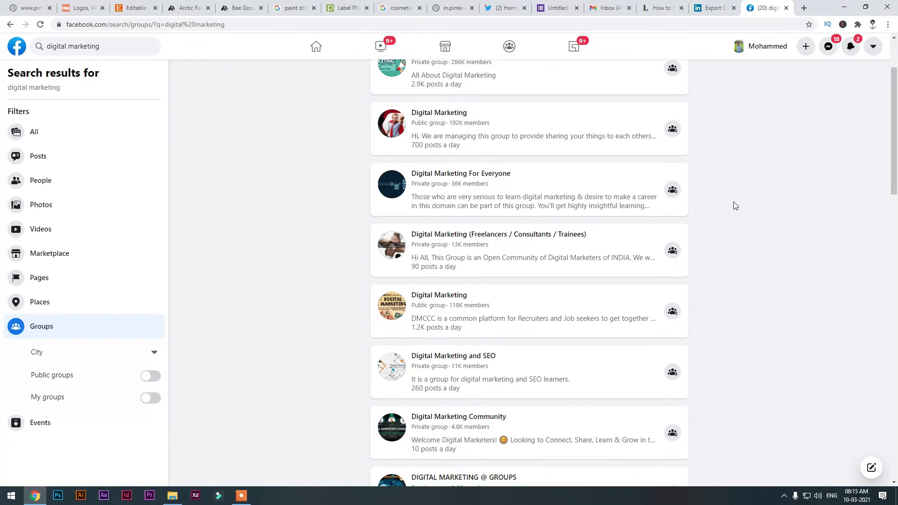
scroll(736, 205, "down", 2)
scroll(735, 206, "down", 2)
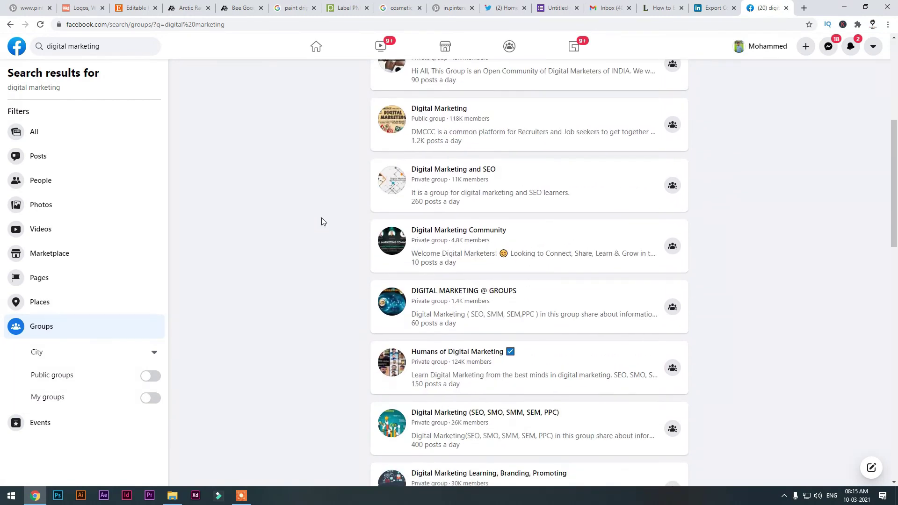
scroll(321, 220, "up", 4)
scroll(322, 220, "up", 2)
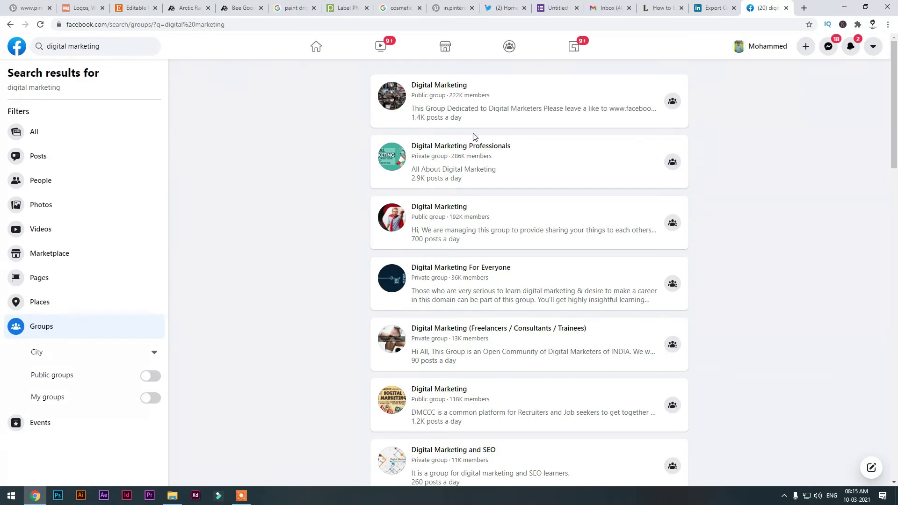
Return to the form and close its Send form dialog without sending.
left_click(545, 8)
left_click(570, 69)
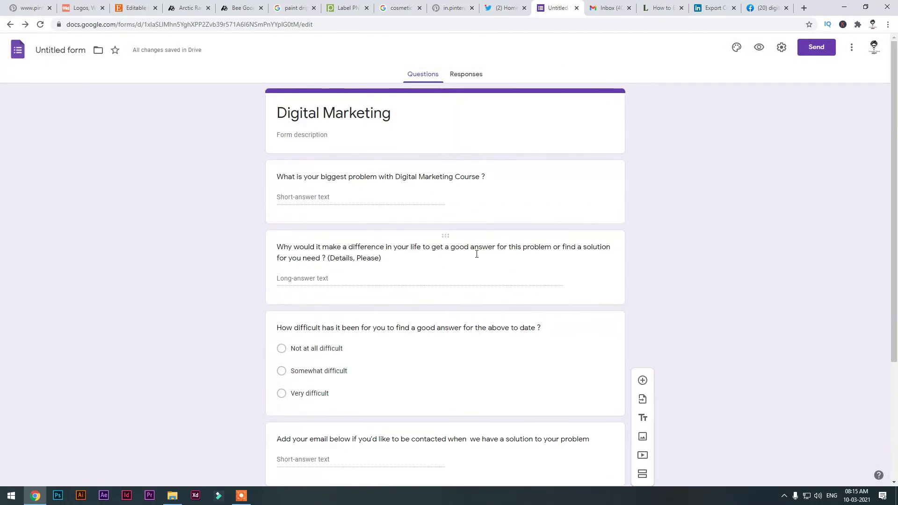
left_click(603, 4)
left_click(557, 8)
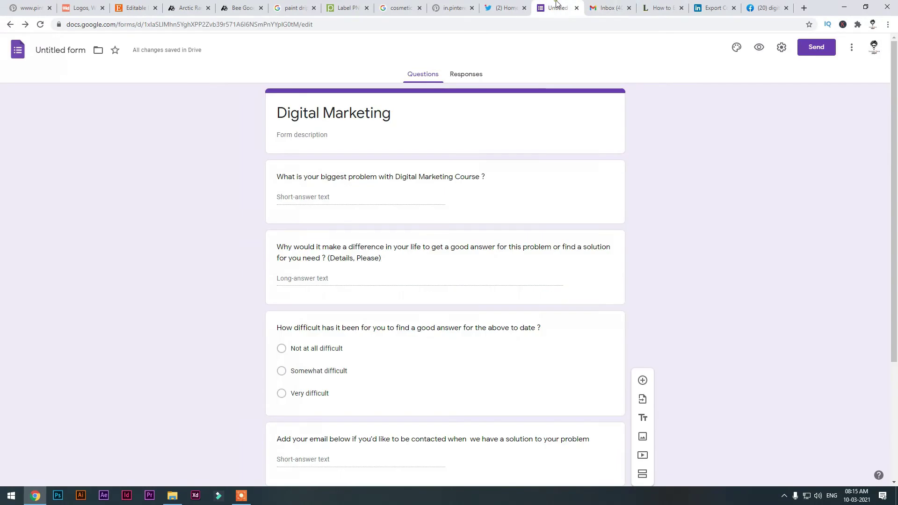
Switch back to Facebook and examine more of the digital marketing groups further down the list.
left_click(765, 8)
scroll(713, 218, "down", 6)
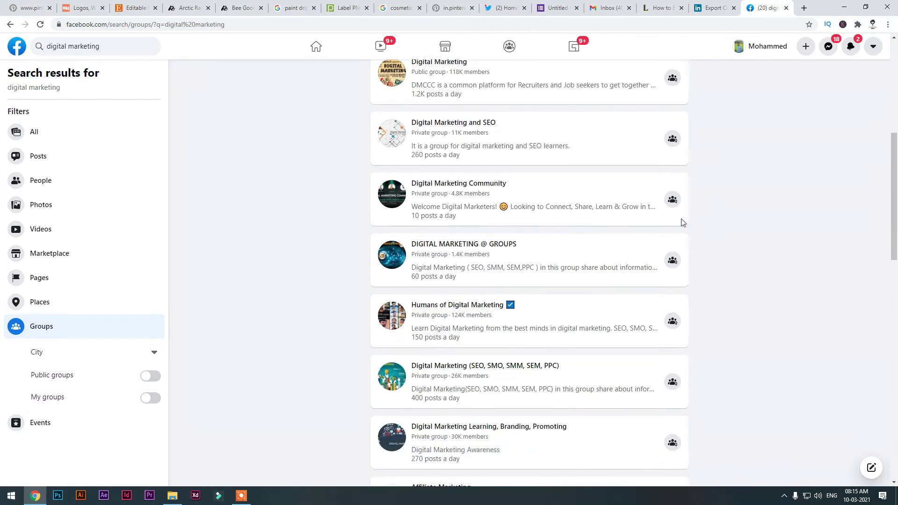
scroll(764, 231, "down", 4)
scroll(767, 231, "down", 3)
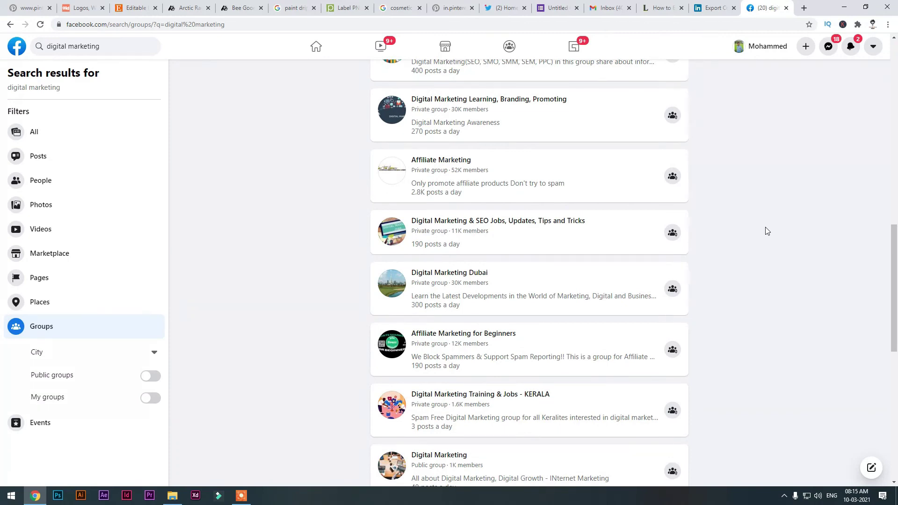
scroll(766, 231, "down", 3)
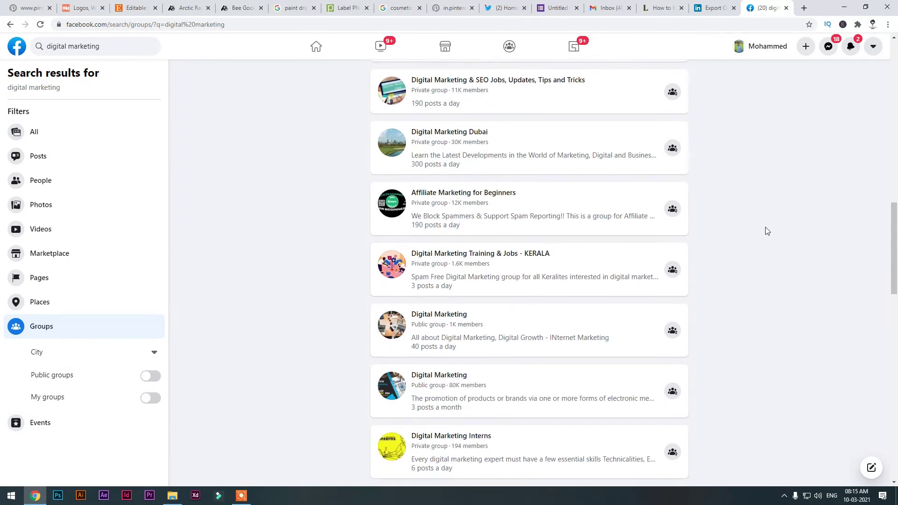
scroll(766, 231, "down", 2)
scroll(766, 231, "up", 15)
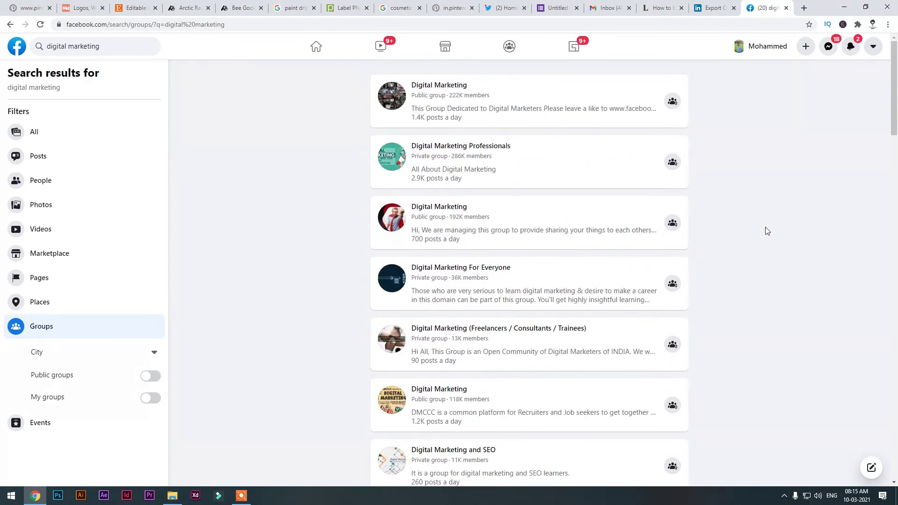
Search Google for "real estate forum" in a new browser tab.
left_click(804, 7)
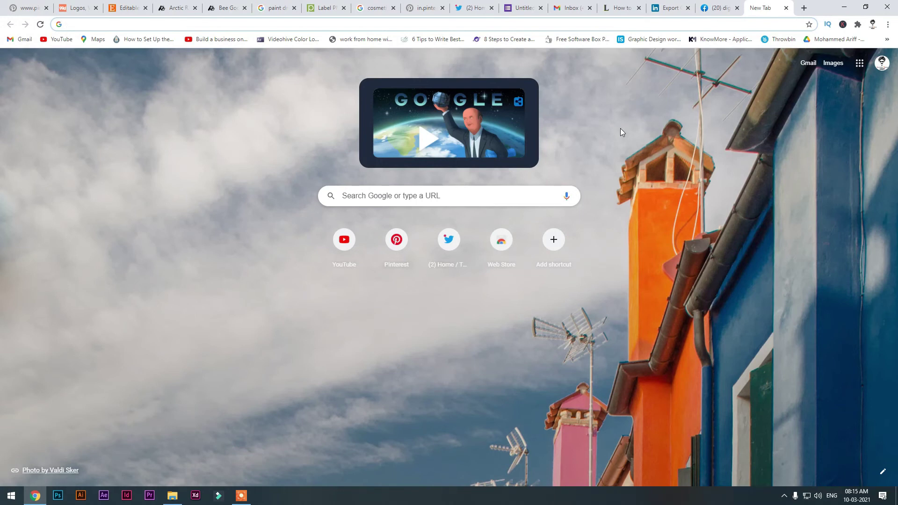
type("real estate")
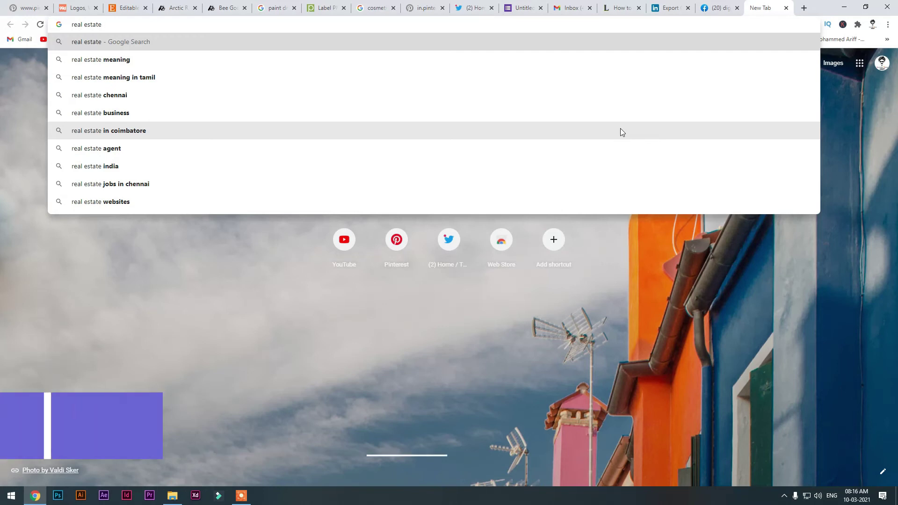
type("forum")
key("Return")
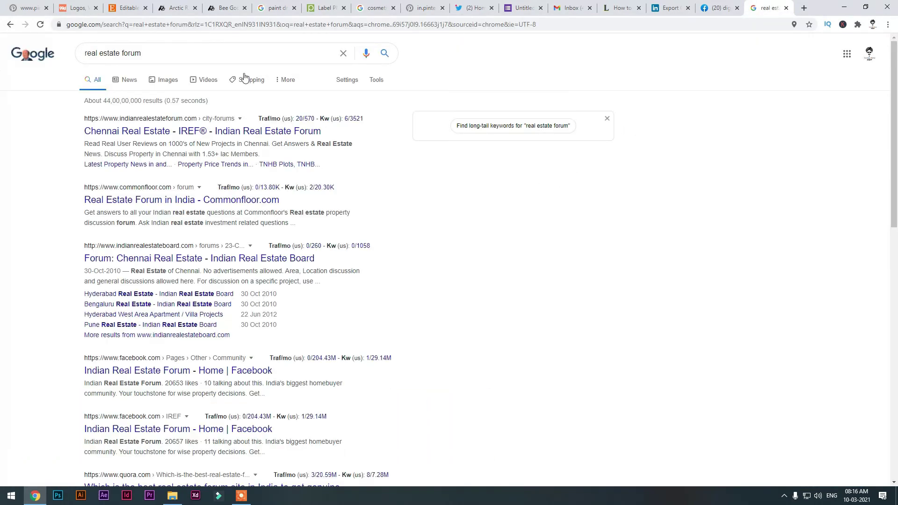
Open the Chennai Real Estate forum on IREF, examine its discussion threads and return to the search results.
left_click(251, 135)
mouse_move(272, 188)
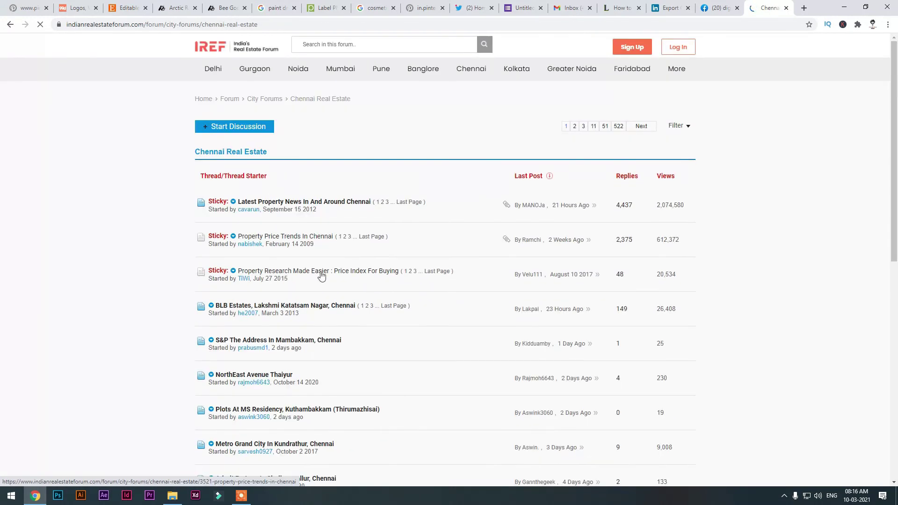
mouse_move(318, 274)
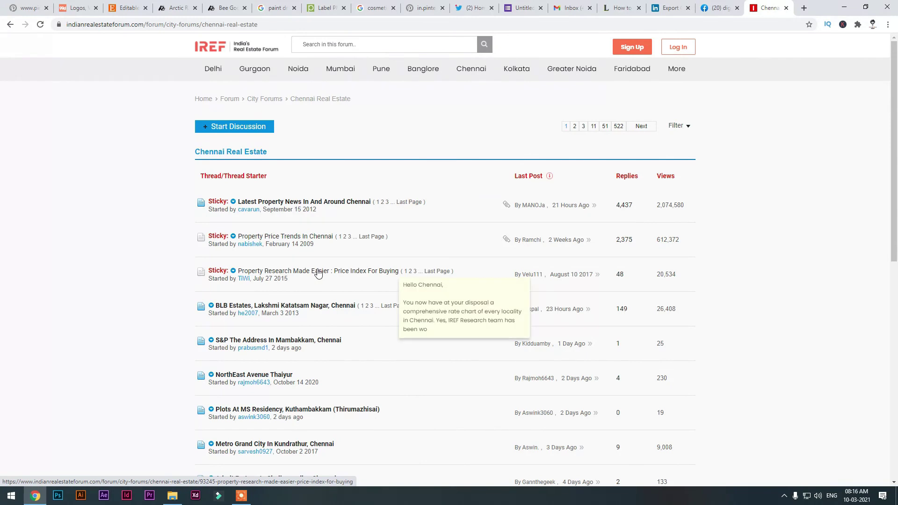
scroll(318, 273, "down", 3)
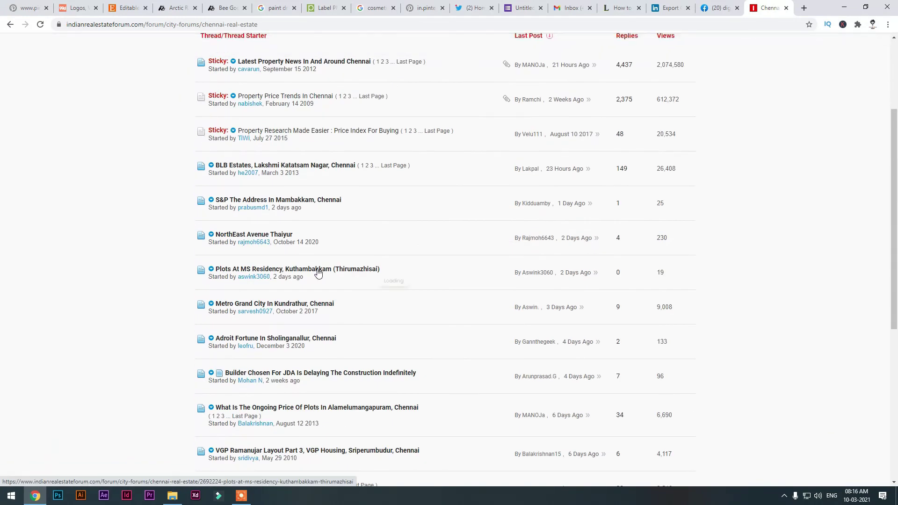
scroll(318, 273, "up", 3)
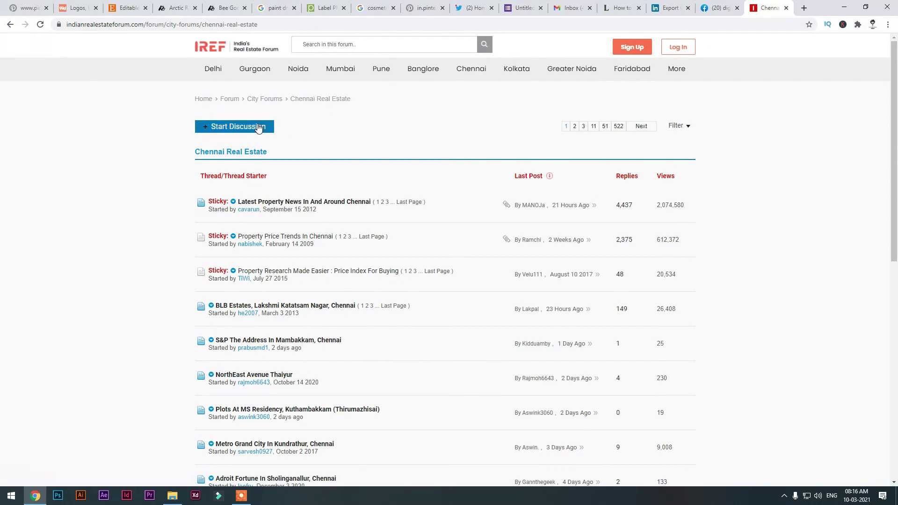
left_click(9, 24)
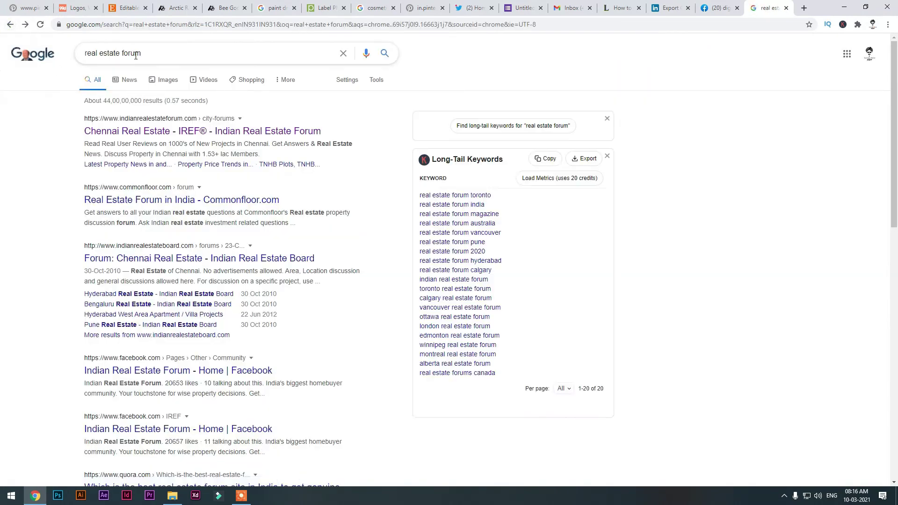
Check the search phrase and look through the remaining results for other real estate forums.
mouse_move(85, 53)
left_mouse_down()
mouse_move(123, 54)
mouse_move(78, 54)
left_mouse_up()
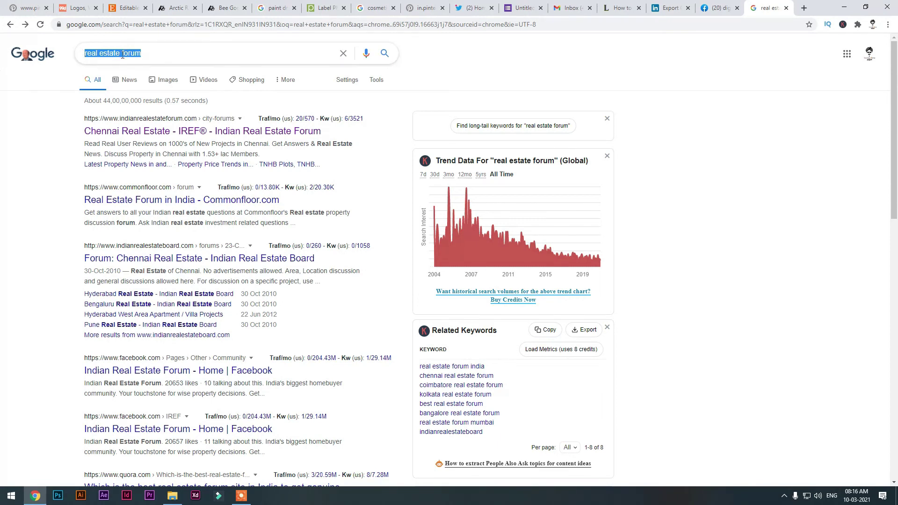
left_click(178, 53)
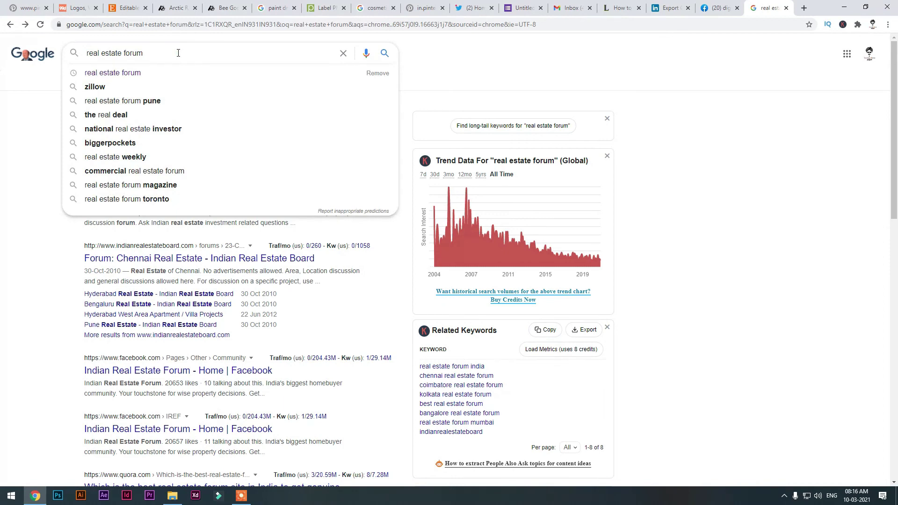
left_click(4, 346)
scroll(4, 346, "down", 8)
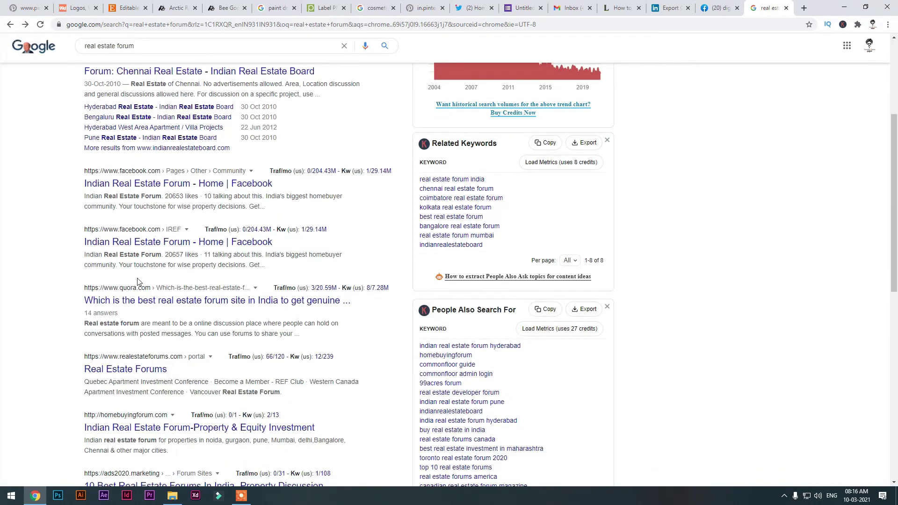
Switch to the Digital Marketing form, review its questions from start to end and open its email sending options.
scroll(143, 280, "up", 8)
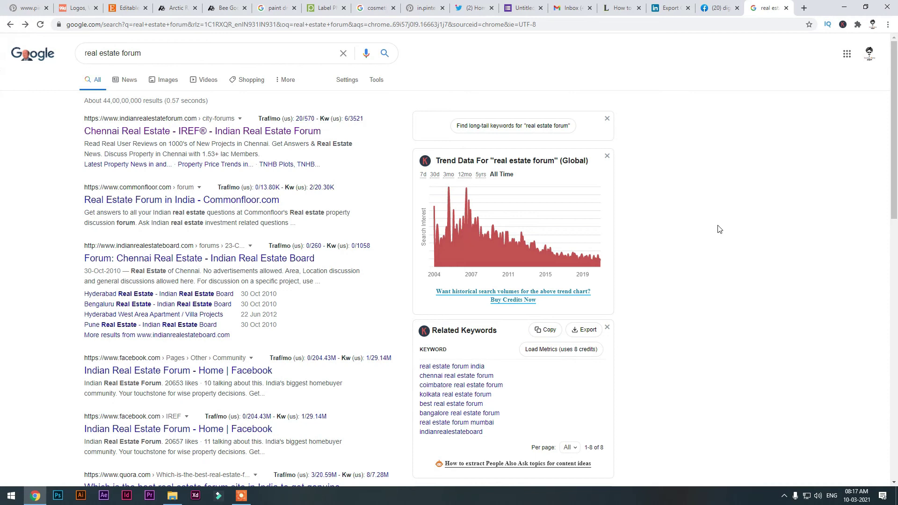
left_click(523, 8)
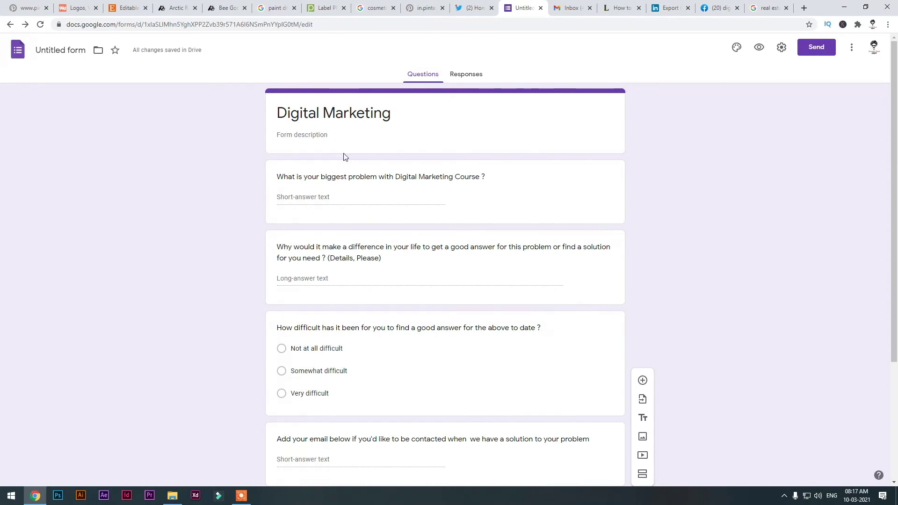
key("ctrl+shift+Return")
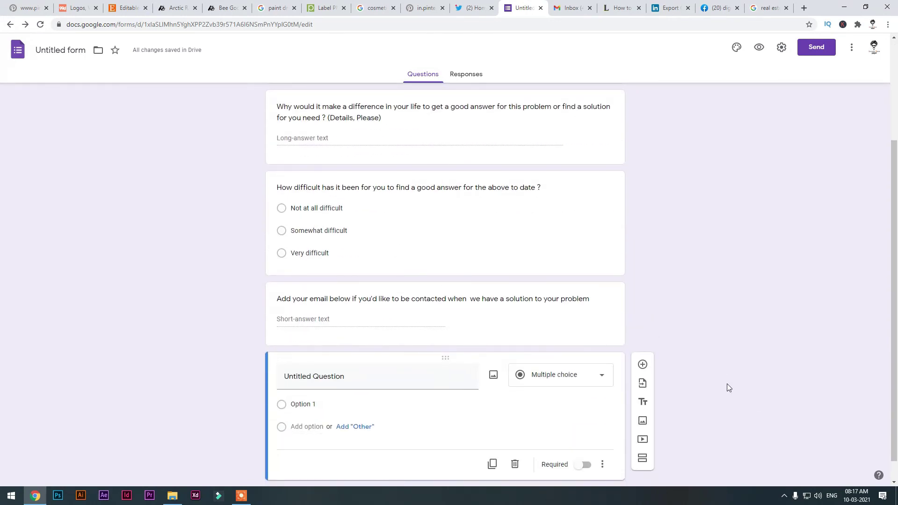
scroll(355, 331, "up", 3)
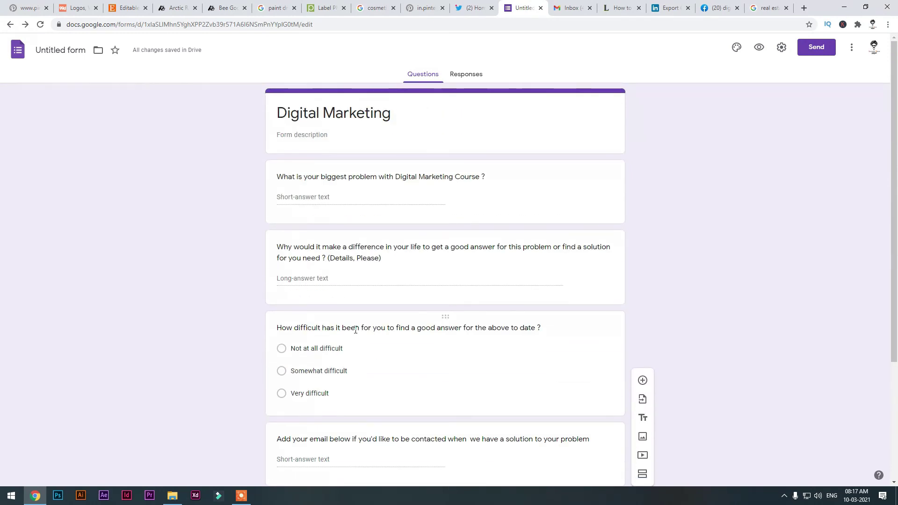
left_click(816, 49)
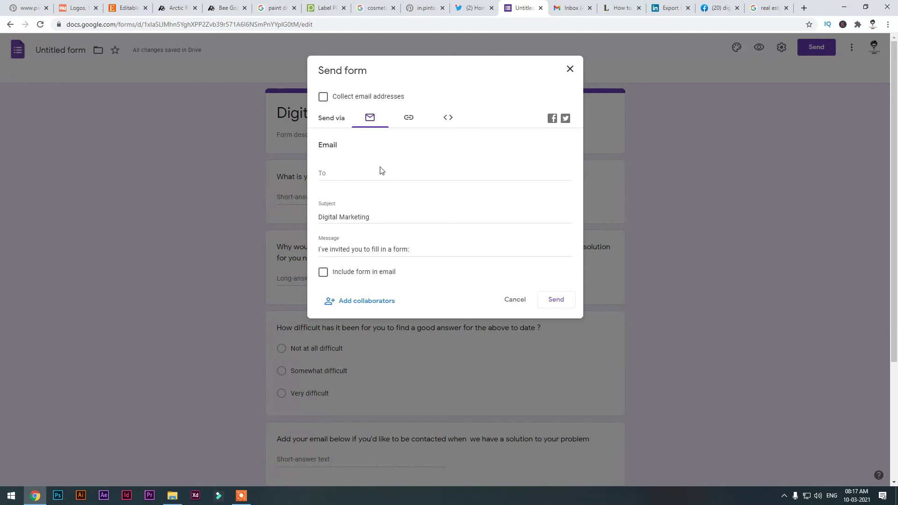
Revisit the guides on exporting Gmail contacts and LinkedIn connections, and view the Gmail inbox.
left_click(620, 6)
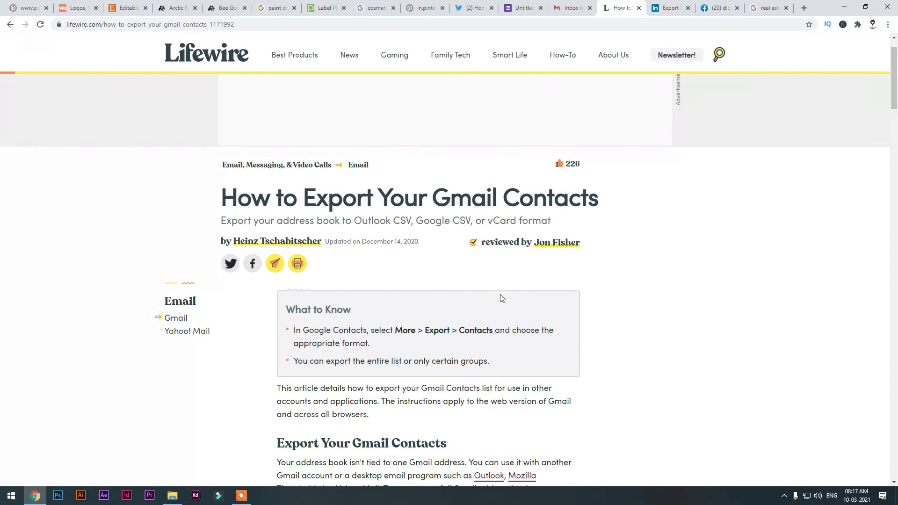
key("ctrl+Tab")
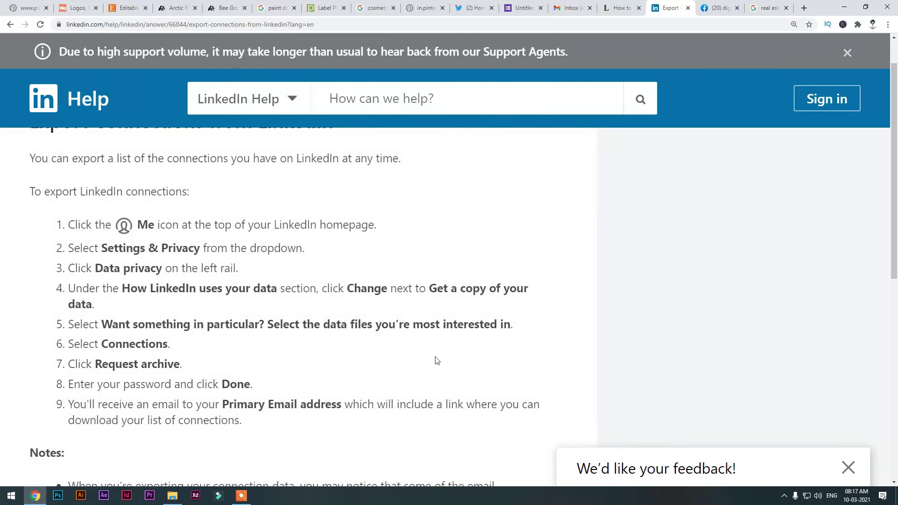
left_click(620, 8)
left_click(571, 7)
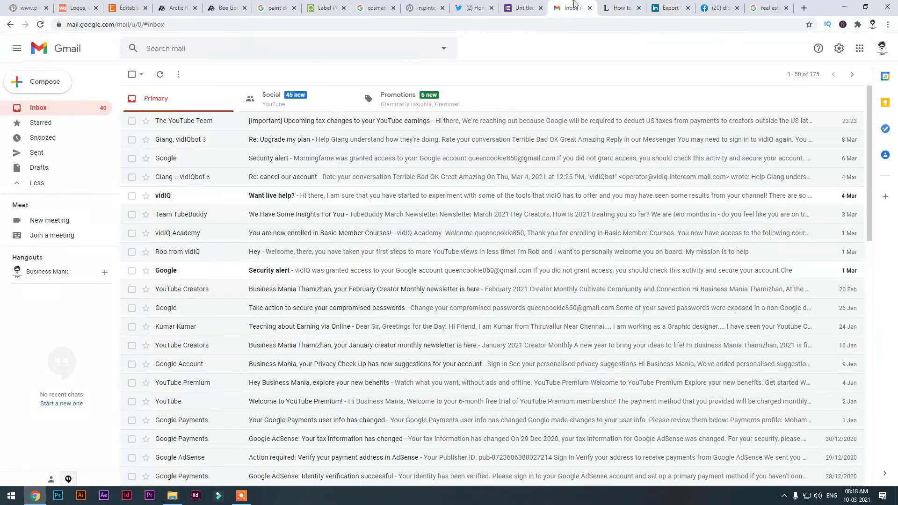
Return to the form's sending options, shorten the share link's URL and display the embed HTML code.
left_click(521, 7)
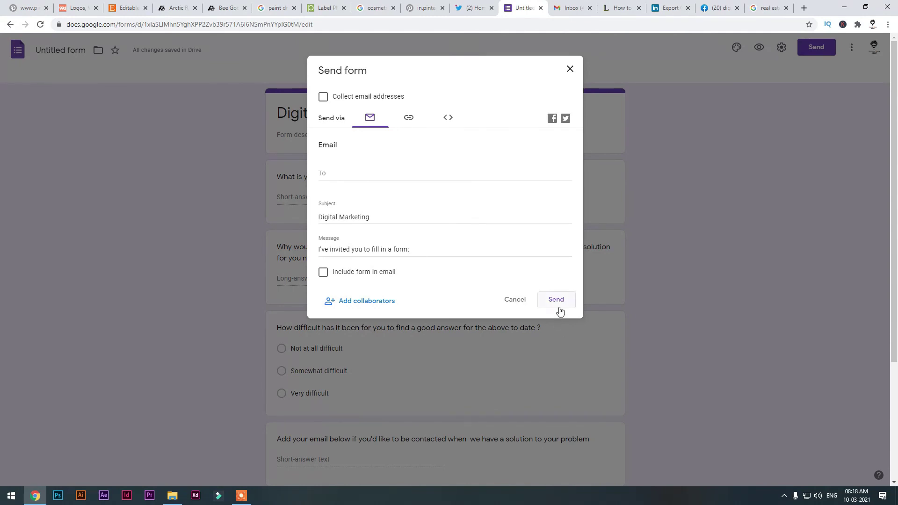
left_click(405, 119)
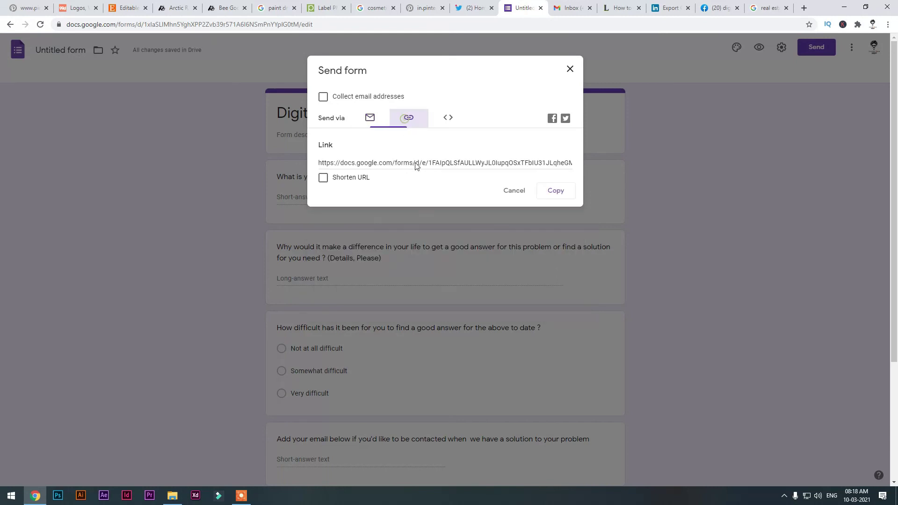
left_click(339, 180)
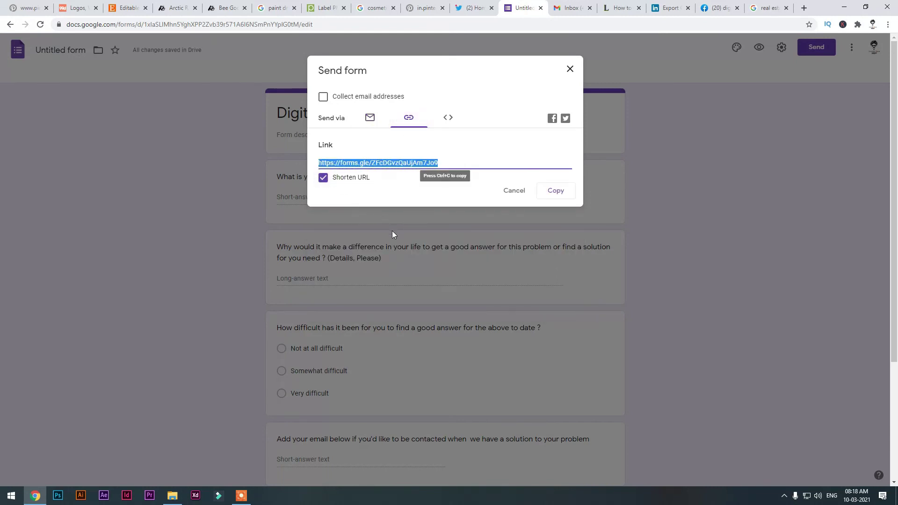
left_click(448, 117)
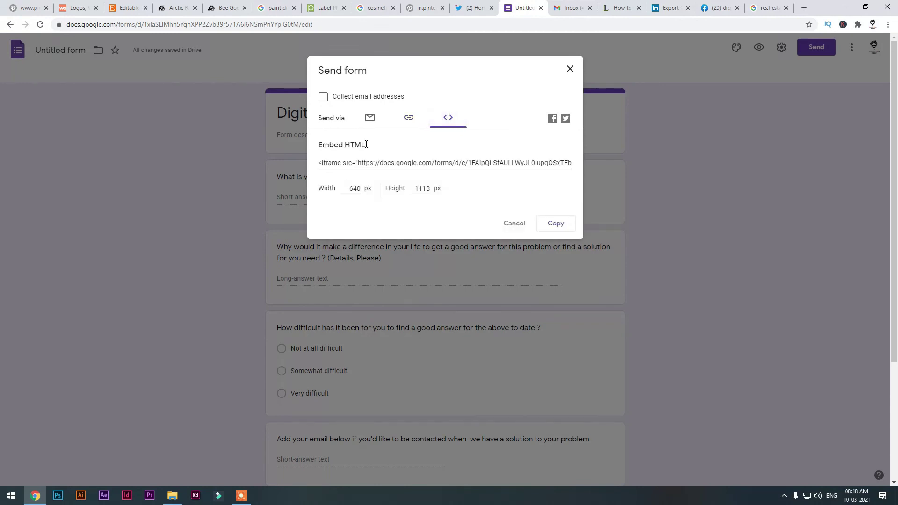
Revisit the "real estate forum" search results and compare the LinkedIn connections and Gmail contacts export guides.
left_click(735, 5)
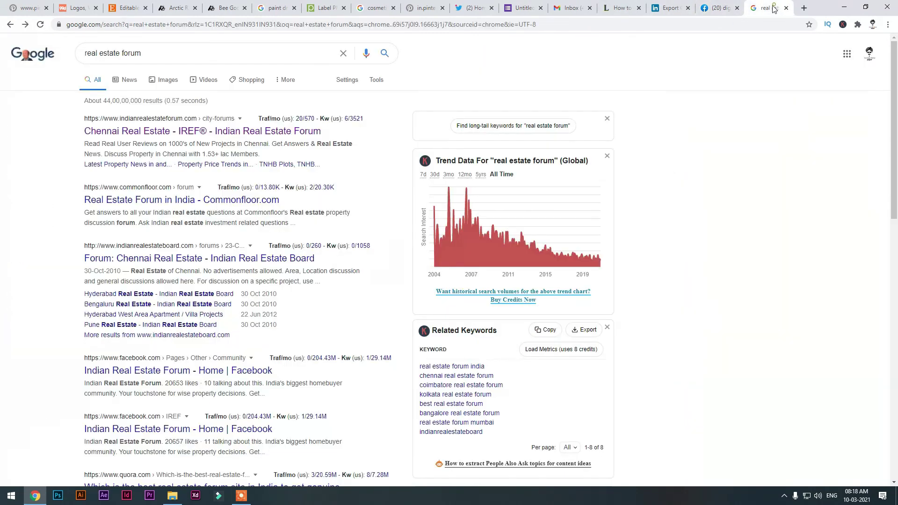
left_click(772, 8)
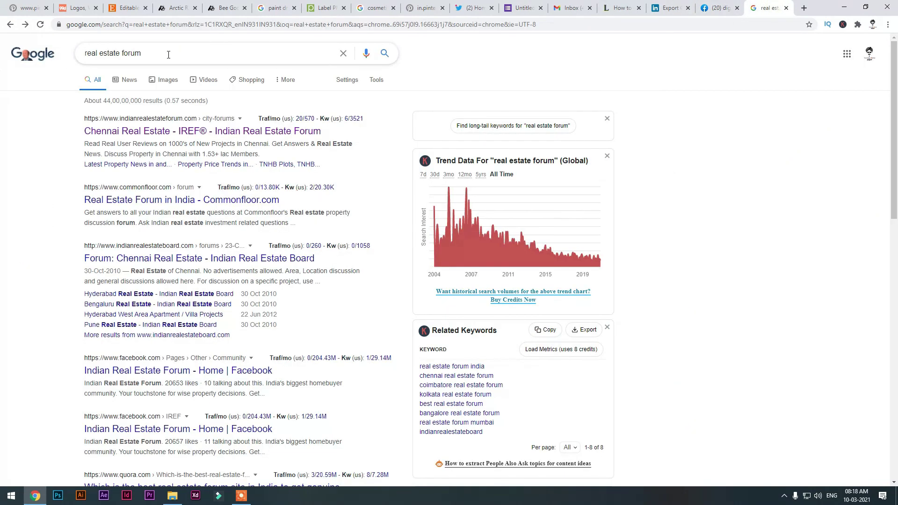
left_click(653, 8)
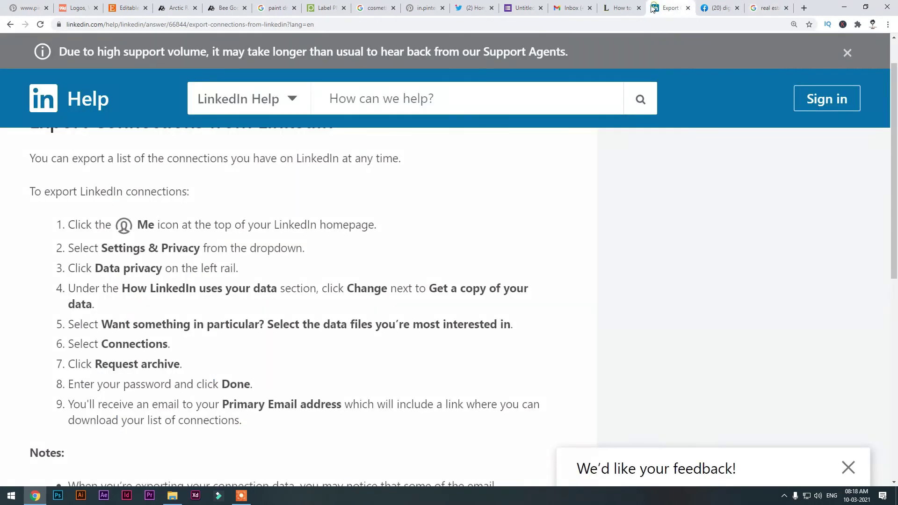
left_click(620, 7)
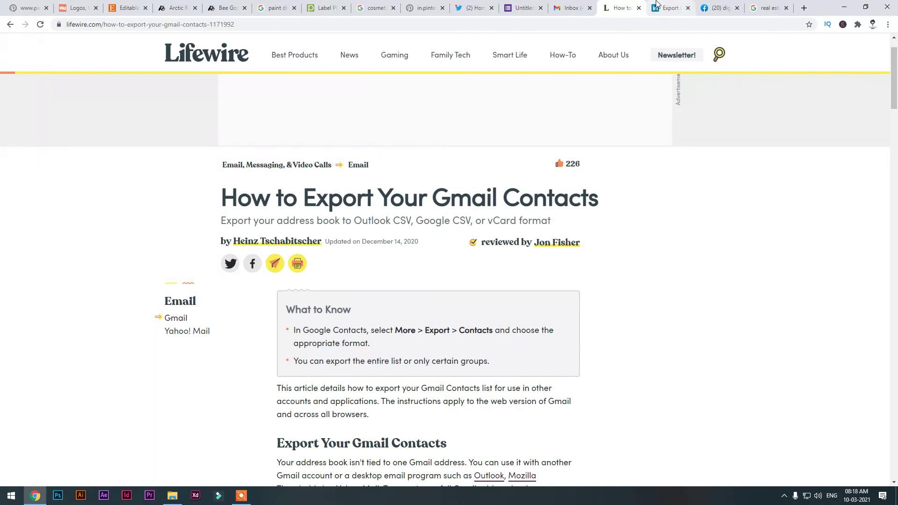
left_click(670, 5)
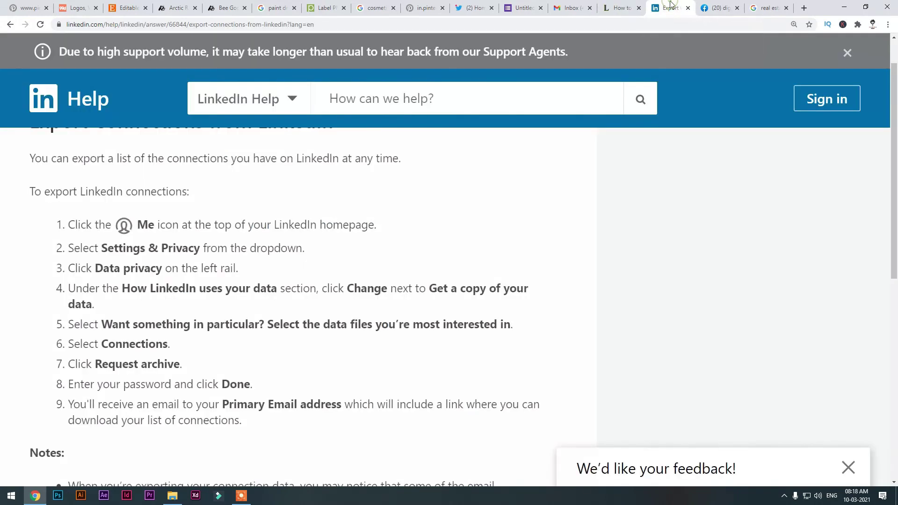
Return to the Digital Marketing form and set its sending method to email.
left_click(518, 4)
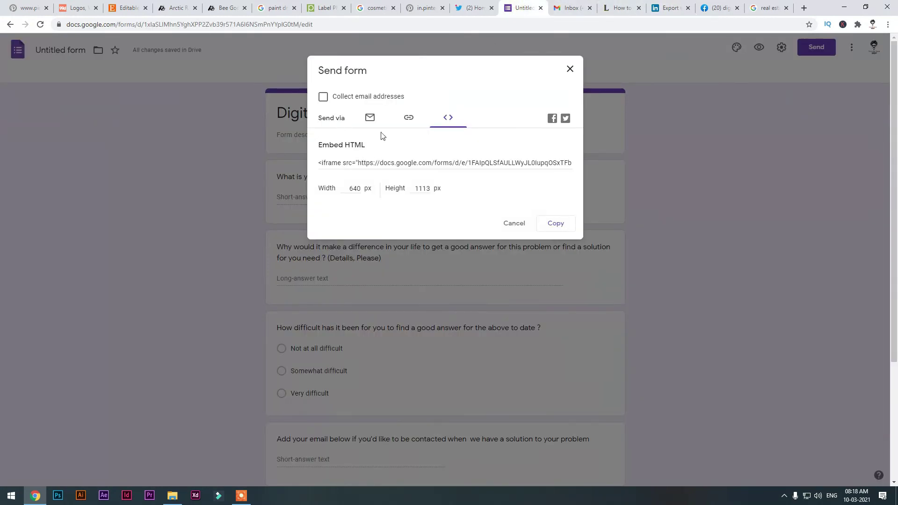
left_click(371, 117)
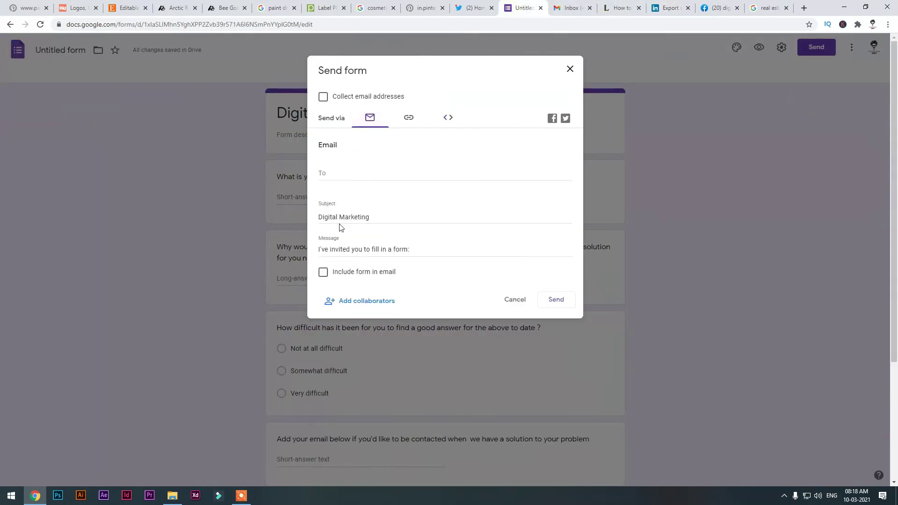